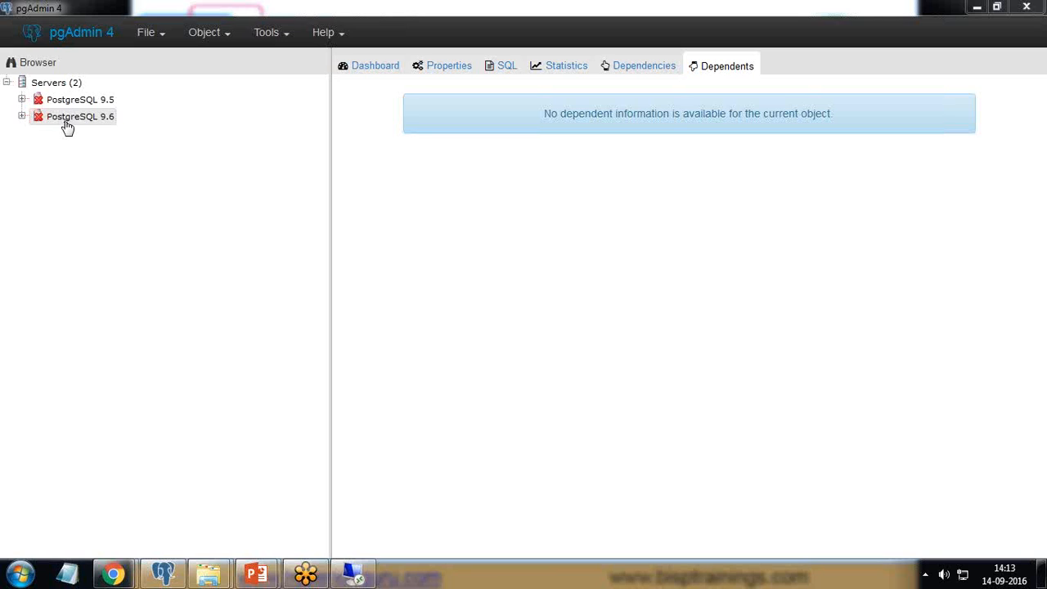
- Review the name, host and port settings in the PostgreSQL 9.6 server's properties, leaving them unmodified
right_click(67, 123)
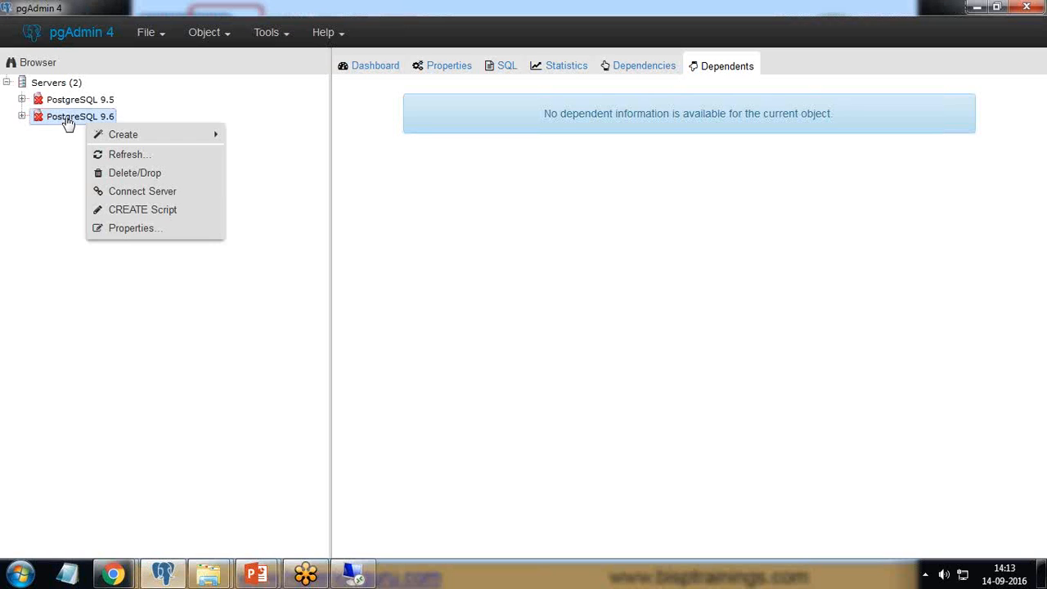
click(129, 231)
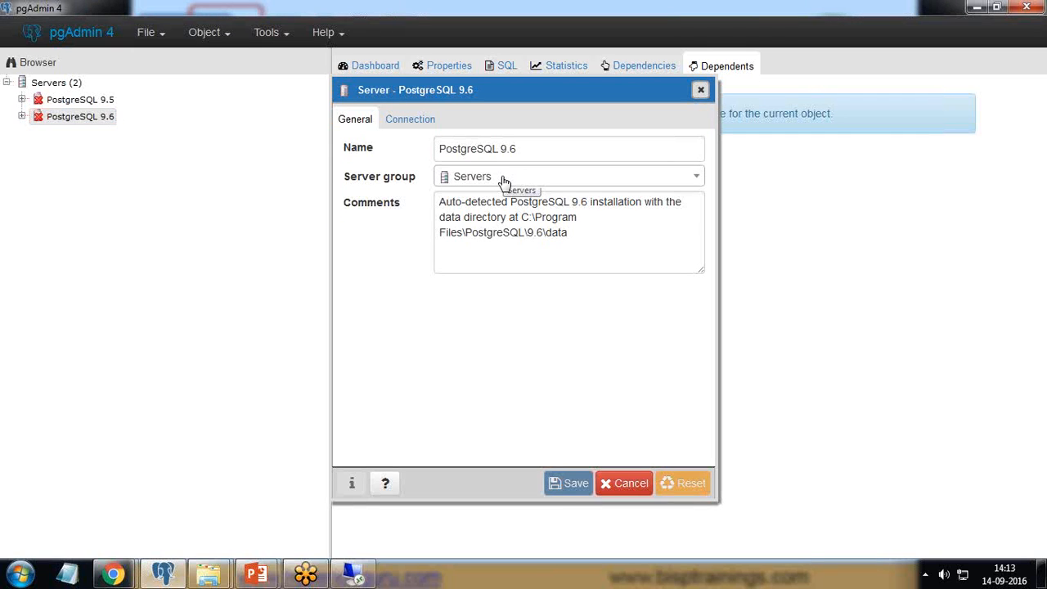
drag(526, 148, 444, 148)
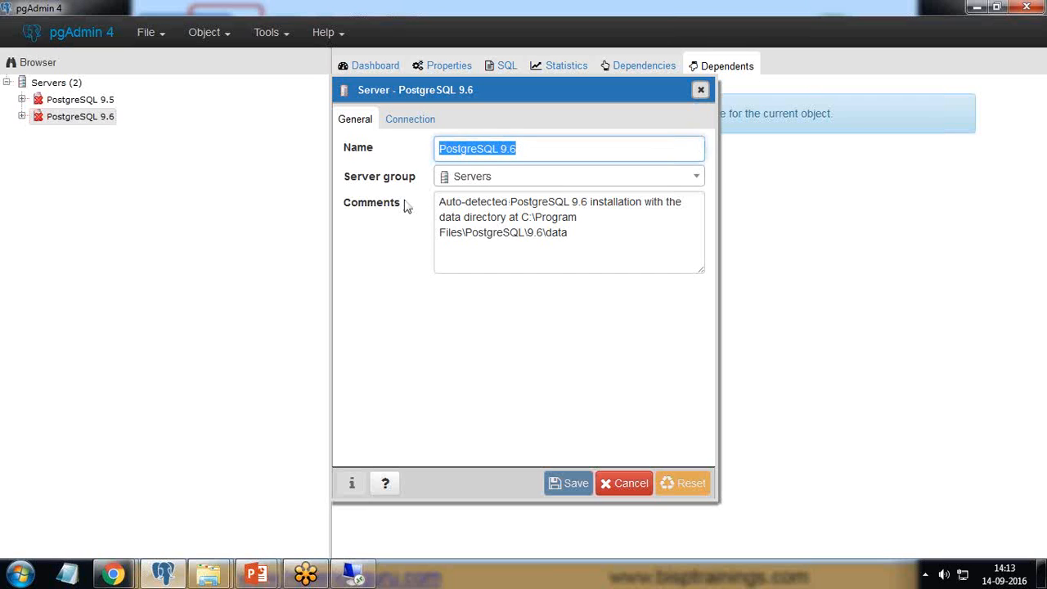
click(411, 130)
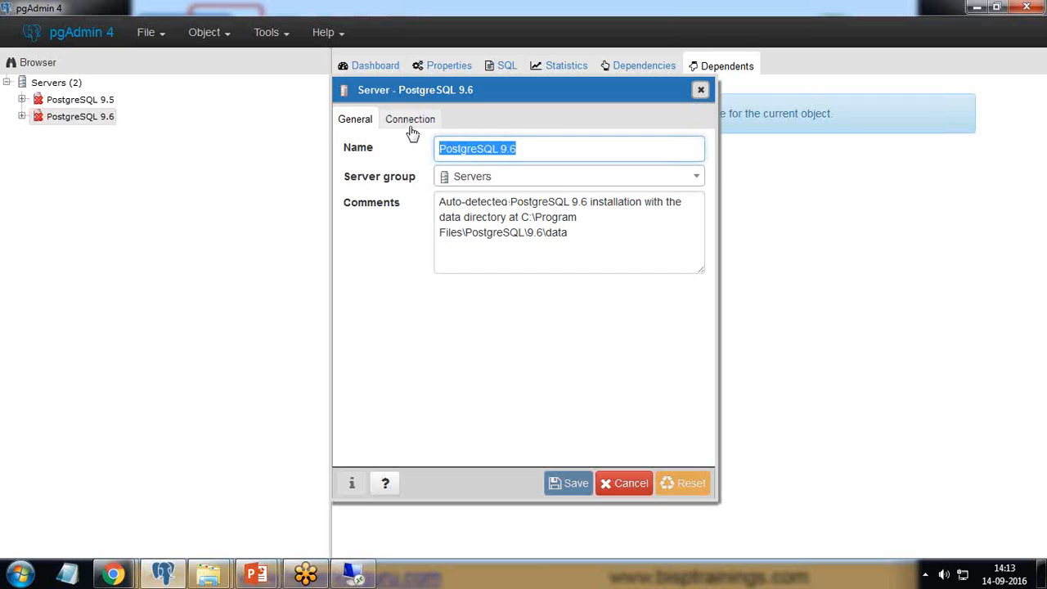
drag(516, 150, 432, 150)
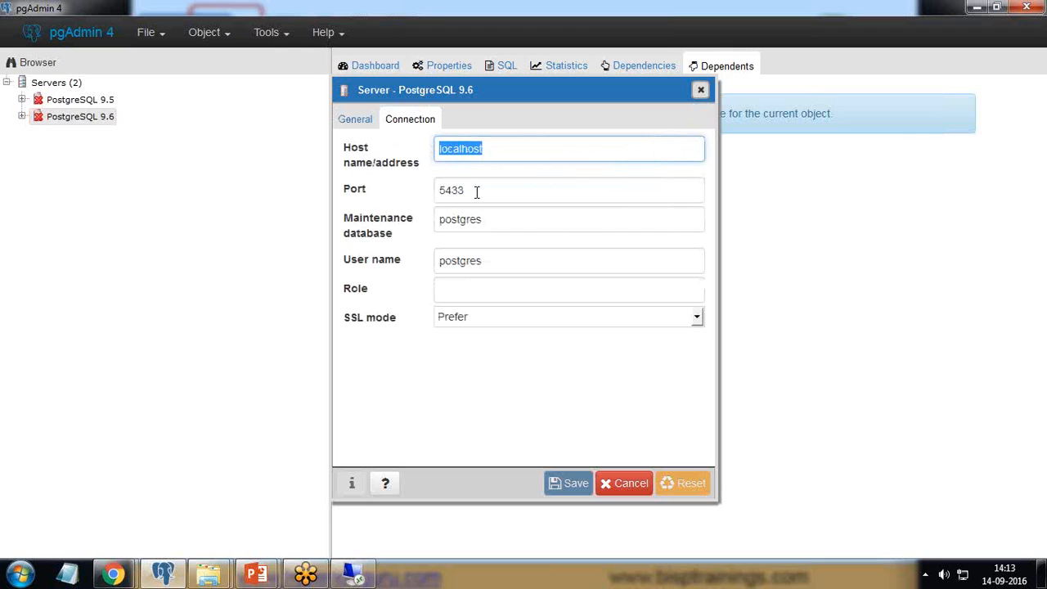
drag(477, 192, 433, 191)
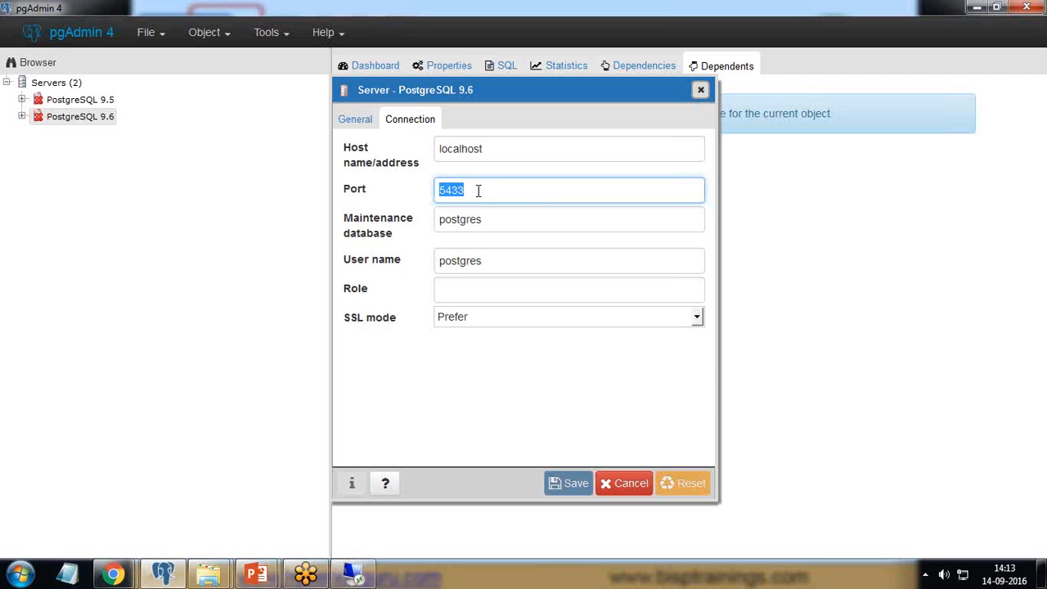
drag(493, 150, 438, 150)
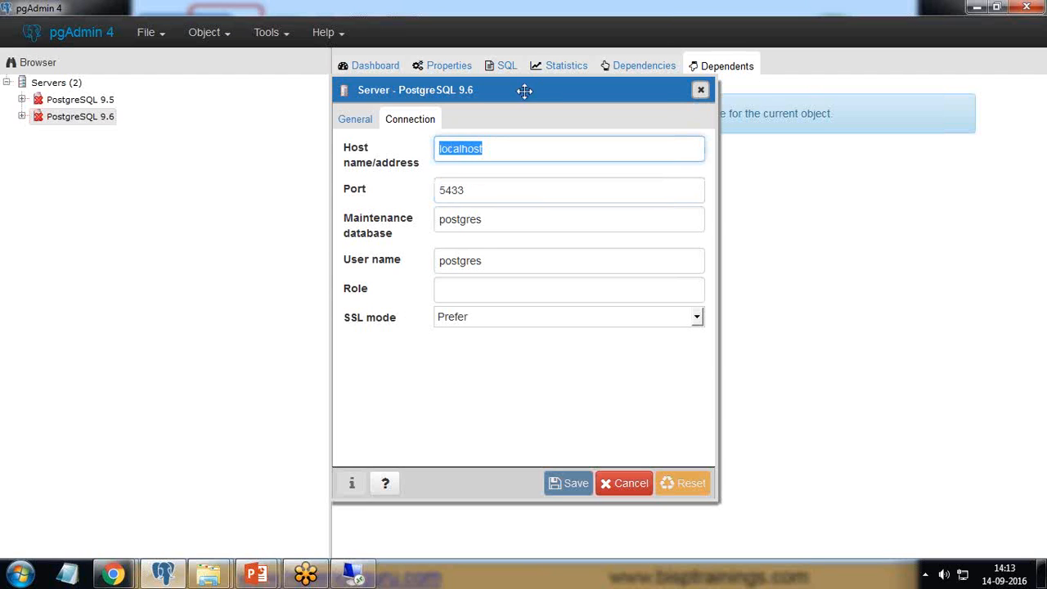
drag(524, 90, 491, 131)
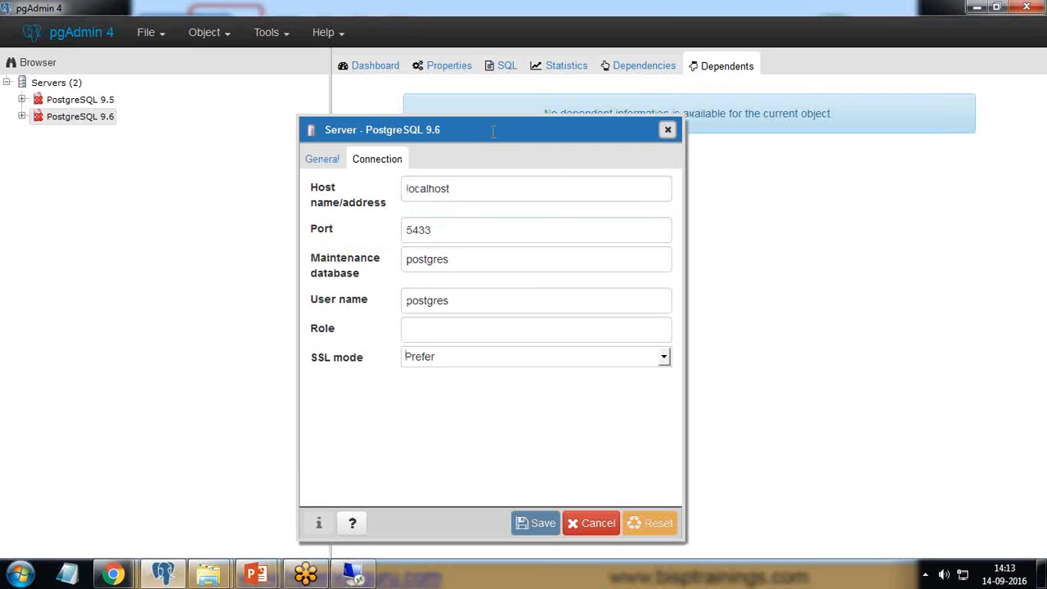
drag(443, 230, 408, 230)
drag(458, 188, 405, 189)
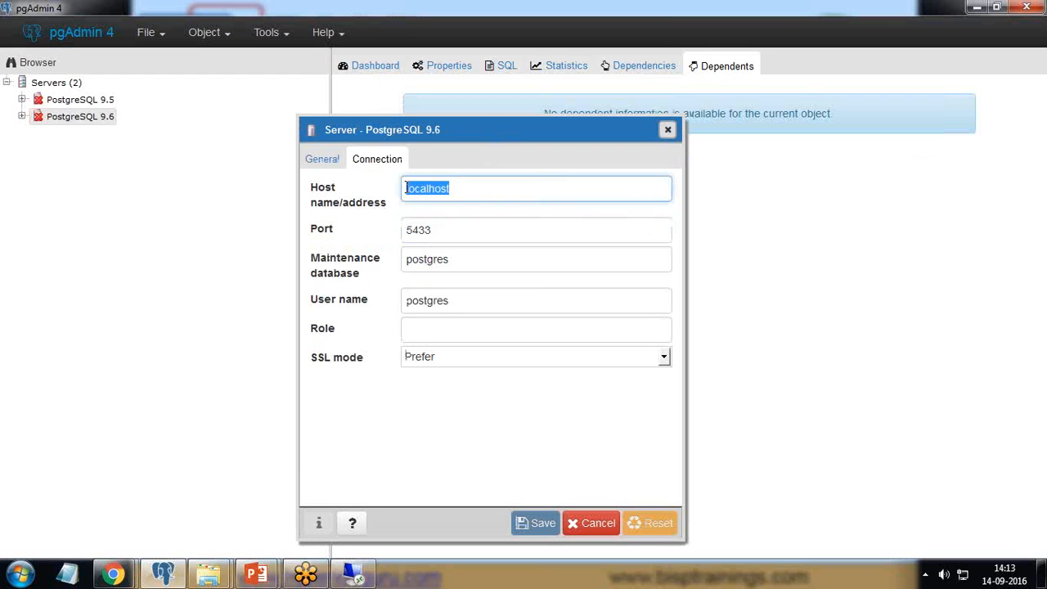
drag(452, 231, 405, 231)
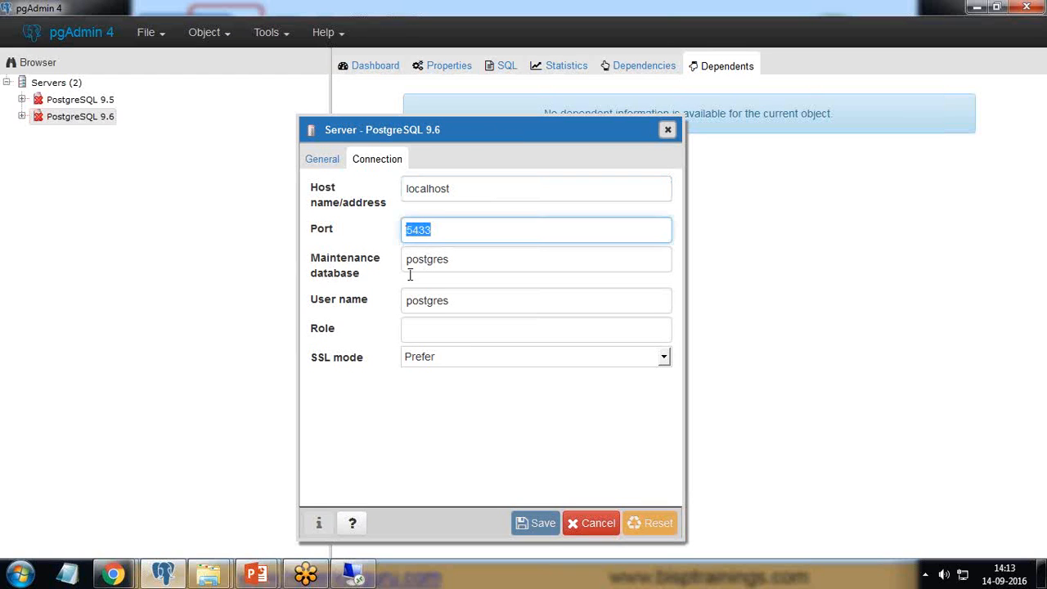
click(668, 129)
- Connect to the PostgreSQL 9.6 server by entering the database user's password
right_click(86, 117)
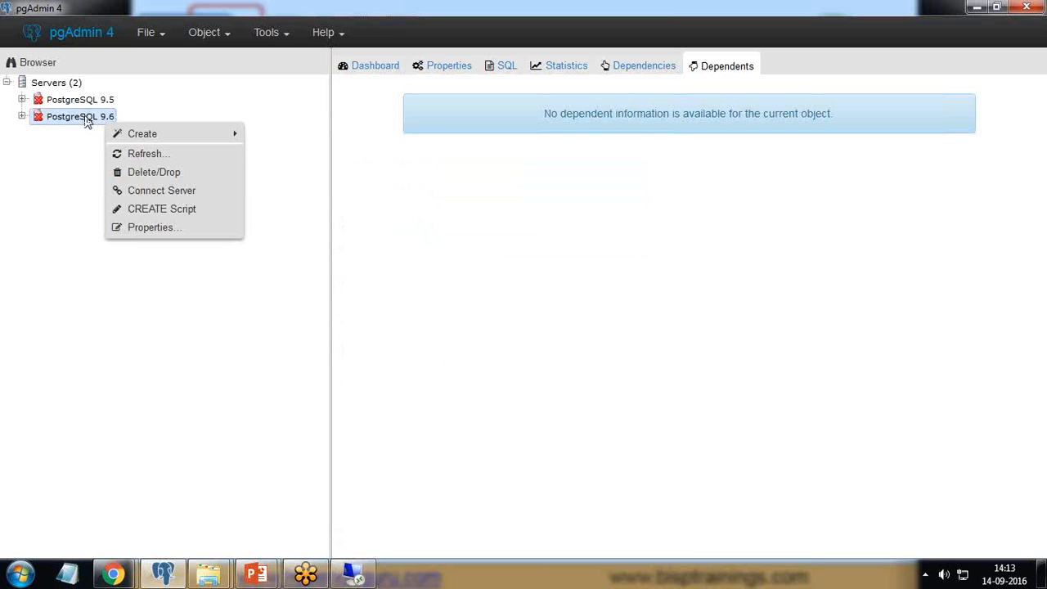
click(146, 195)
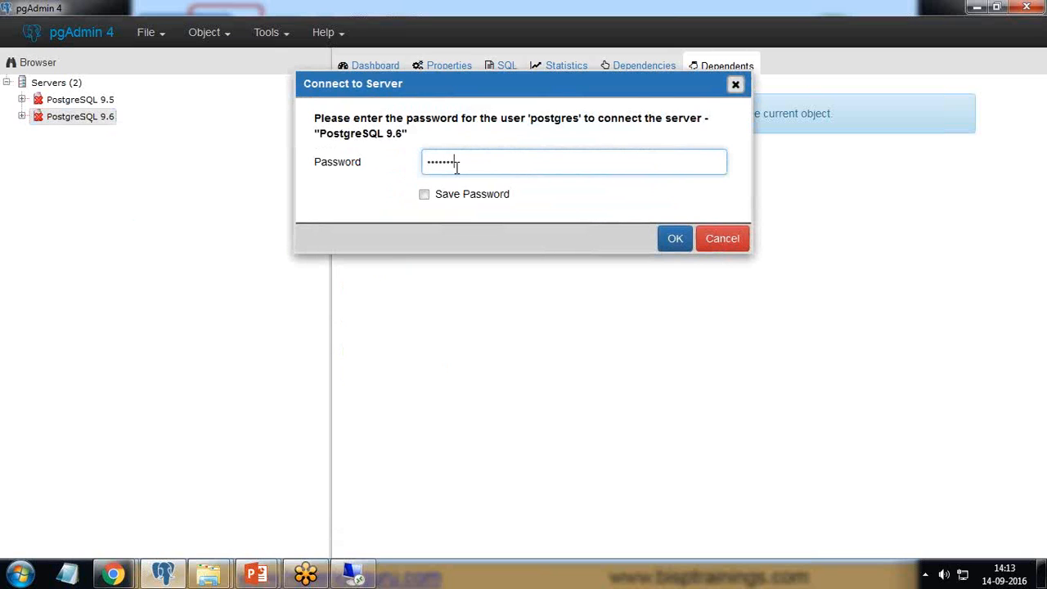
key(BackSpace)
key(BackSpace)
key(BackSpace)
key(BackSpace)
key(BackSpace)
text(••••••)
key(Return)
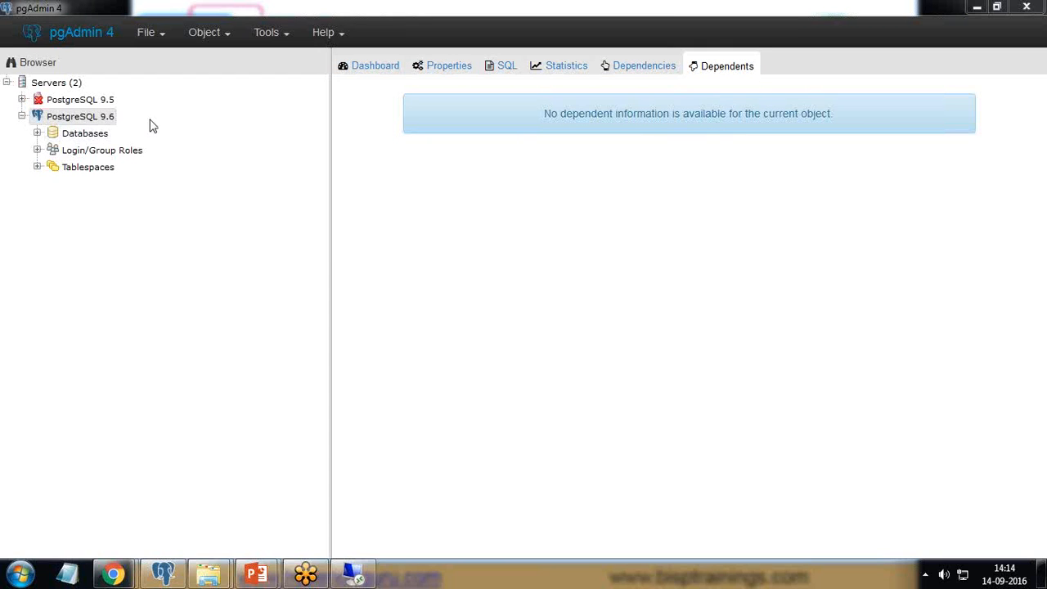
- Inspect the login/group roles and tablespaces of the PostgreSQL 9.6 server
click(36, 150)
click(37, 201)
click(37, 201)
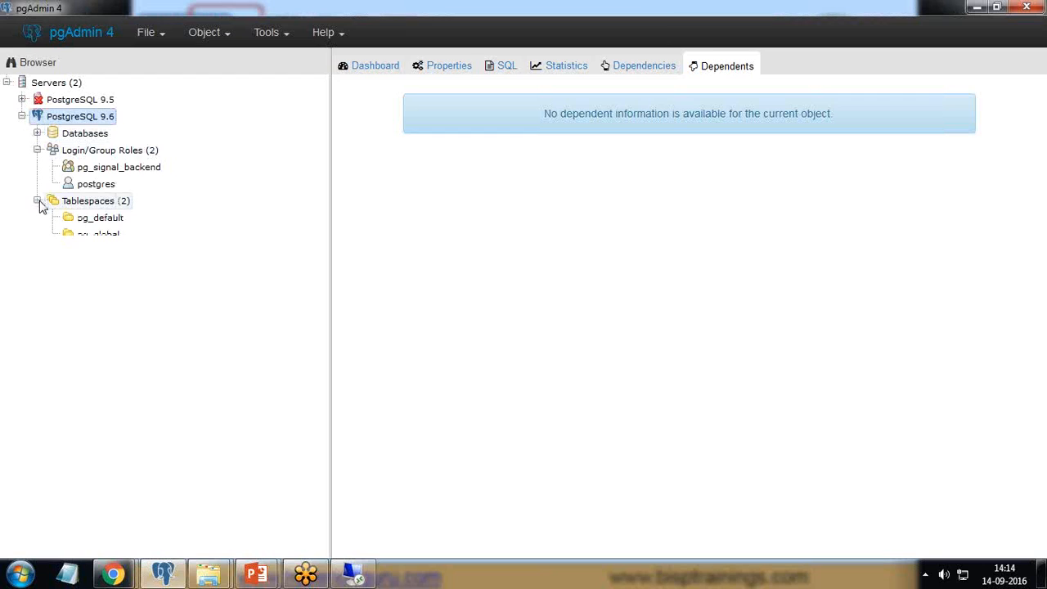
click(36, 150)
- Expand the PostgreSQL 9.6 server's databases and connect to the BISP database
click(37, 135)
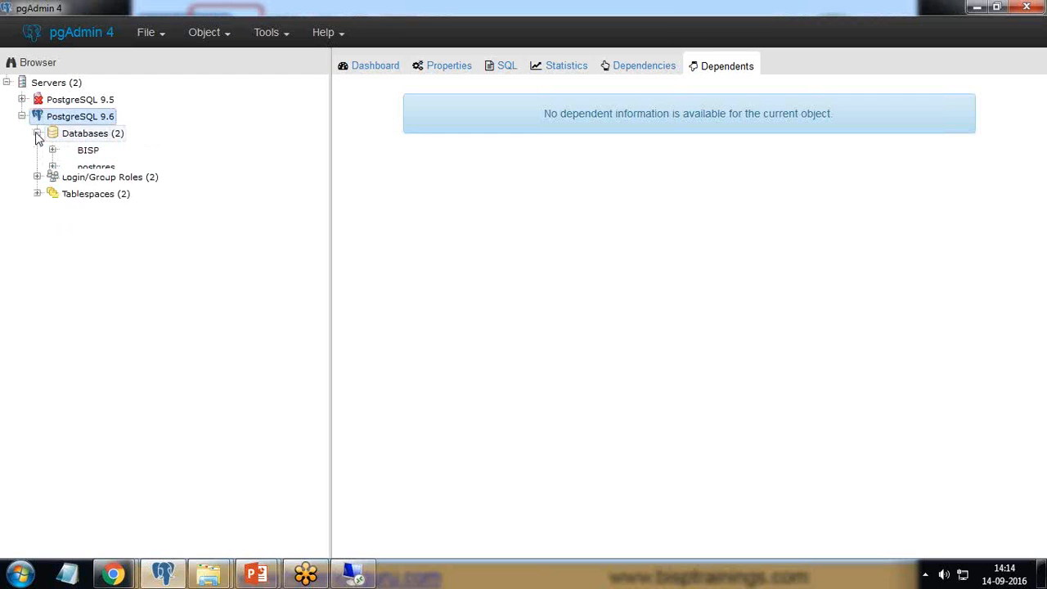
right_click(88, 152)
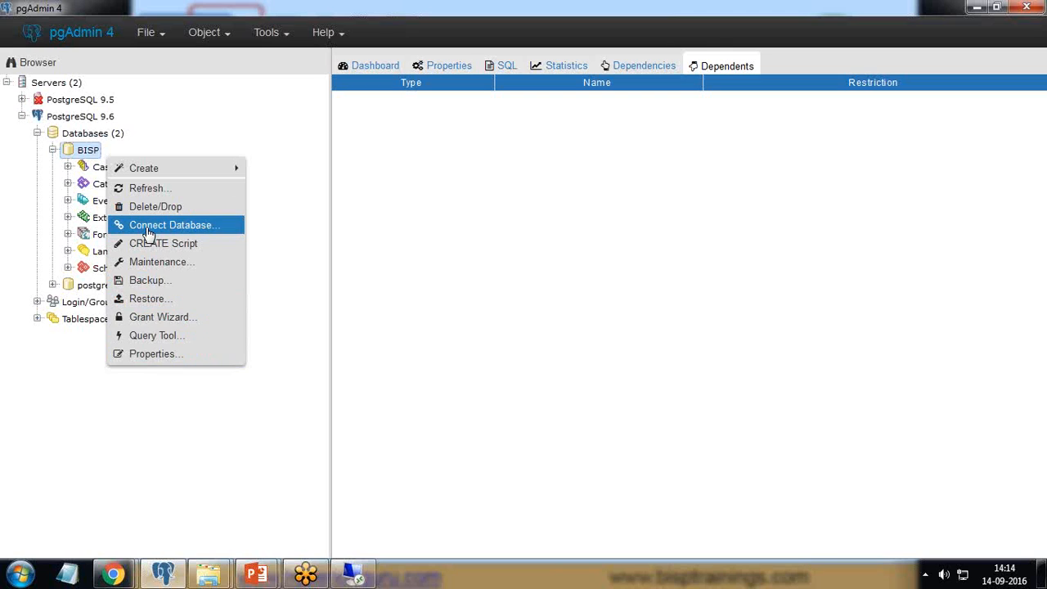
click(148, 234)
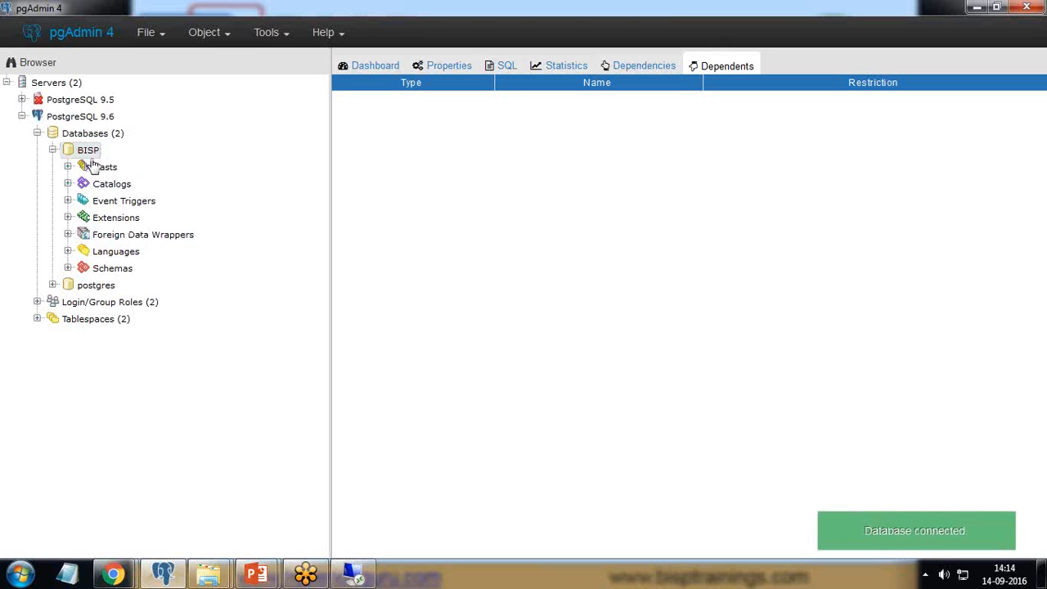
- Expand the BISP database's public schema down to its list of tables
click(68, 268)
click(82, 285)
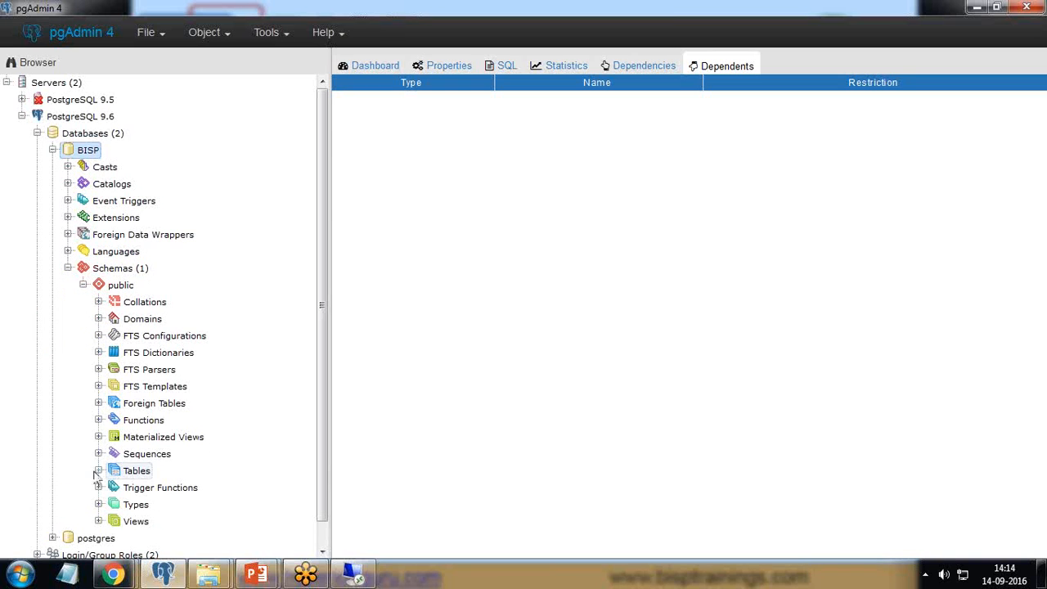
scroll(96, 474, down, 1)
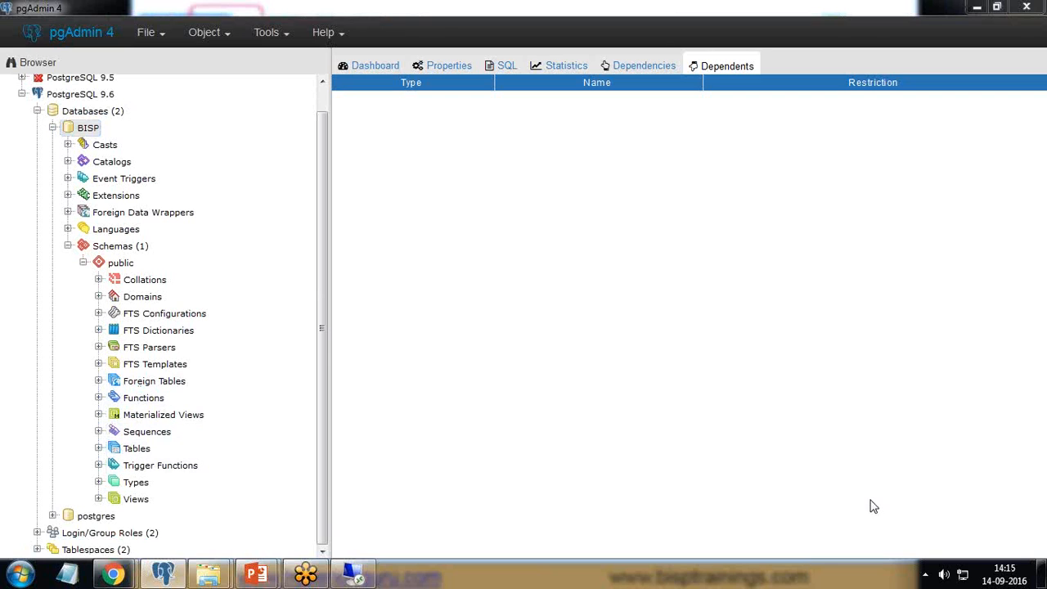
click(99, 448)
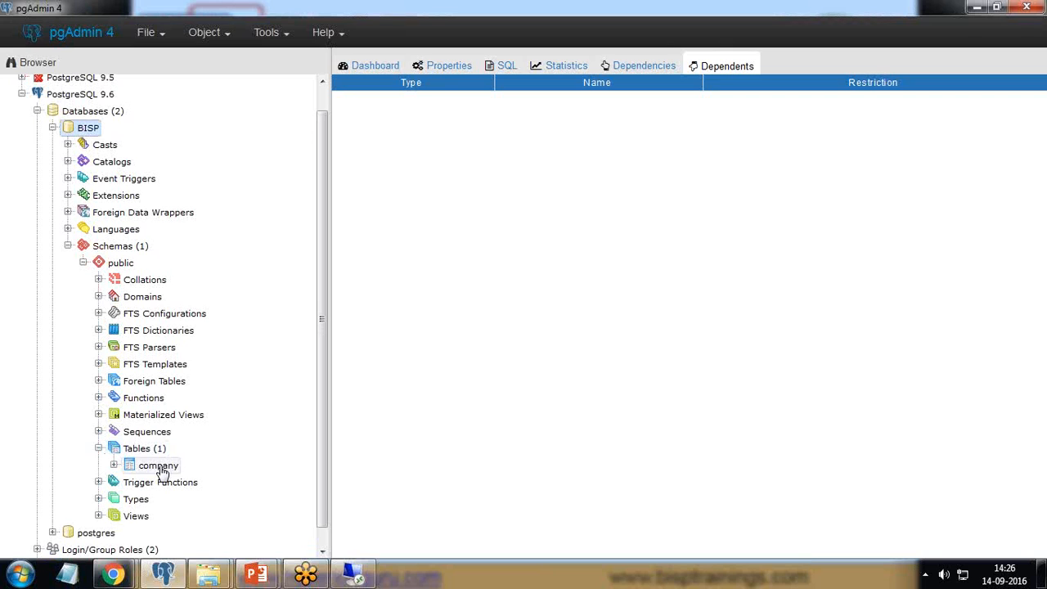
- View all rows of the company table and examine the query behind them
click(158, 466)
right_click(158, 466)
mouse_move(242, 229)
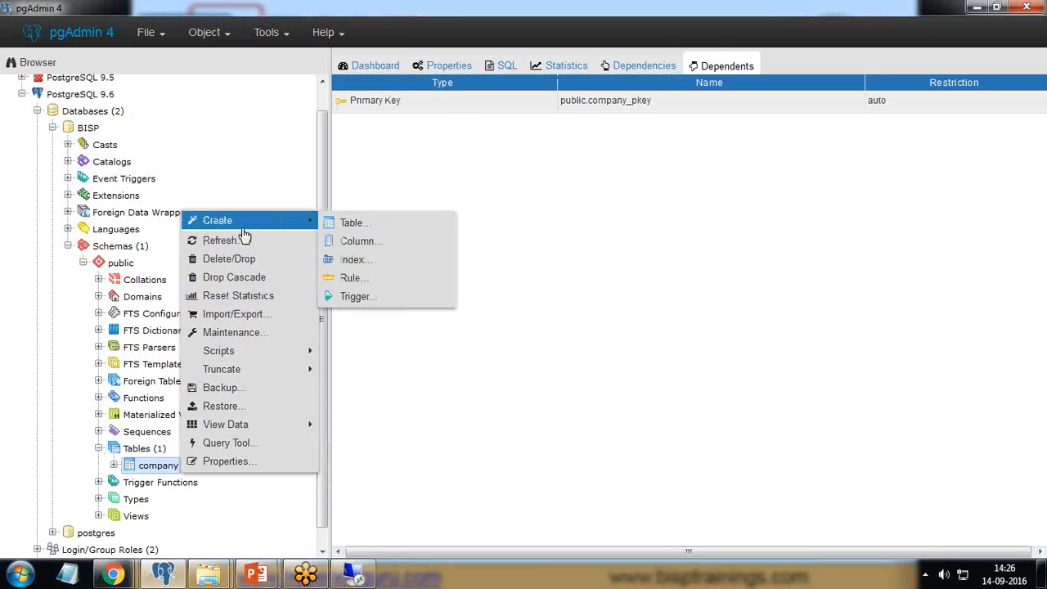
mouse_move(242, 428)
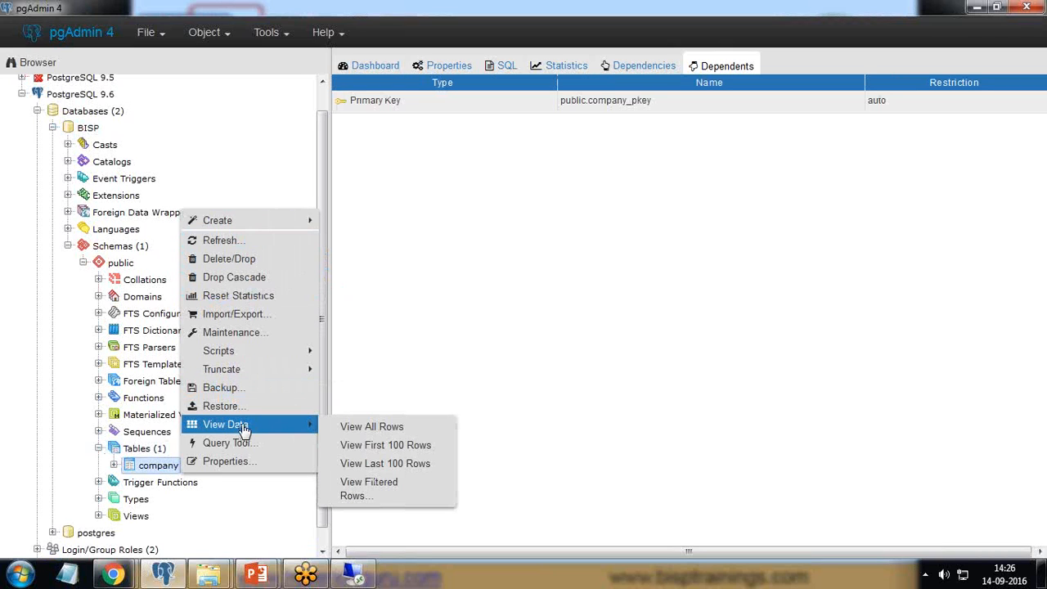
click(357, 426)
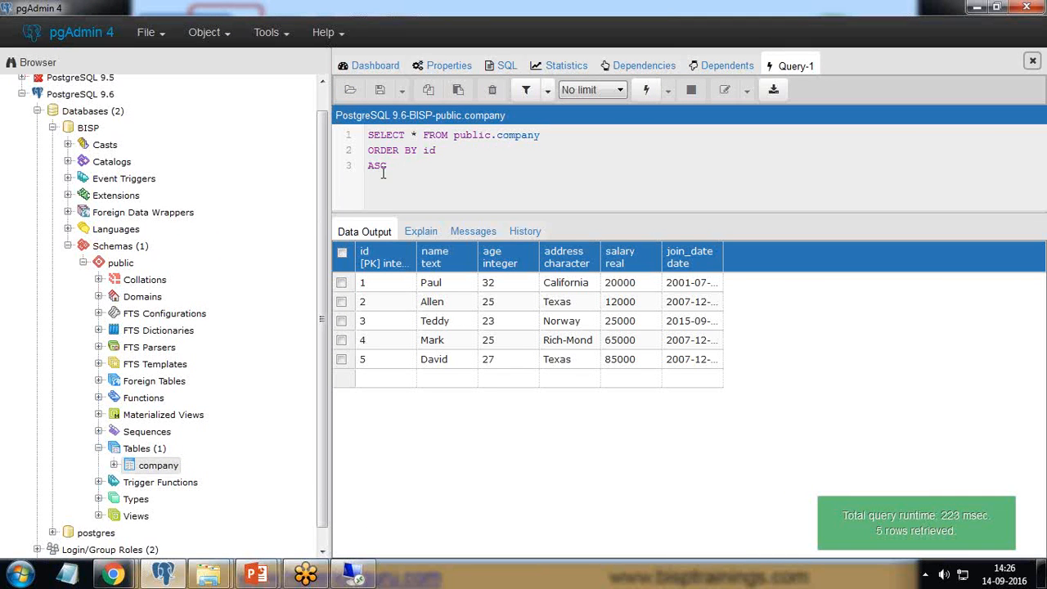
drag(386, 167, 370, 138)
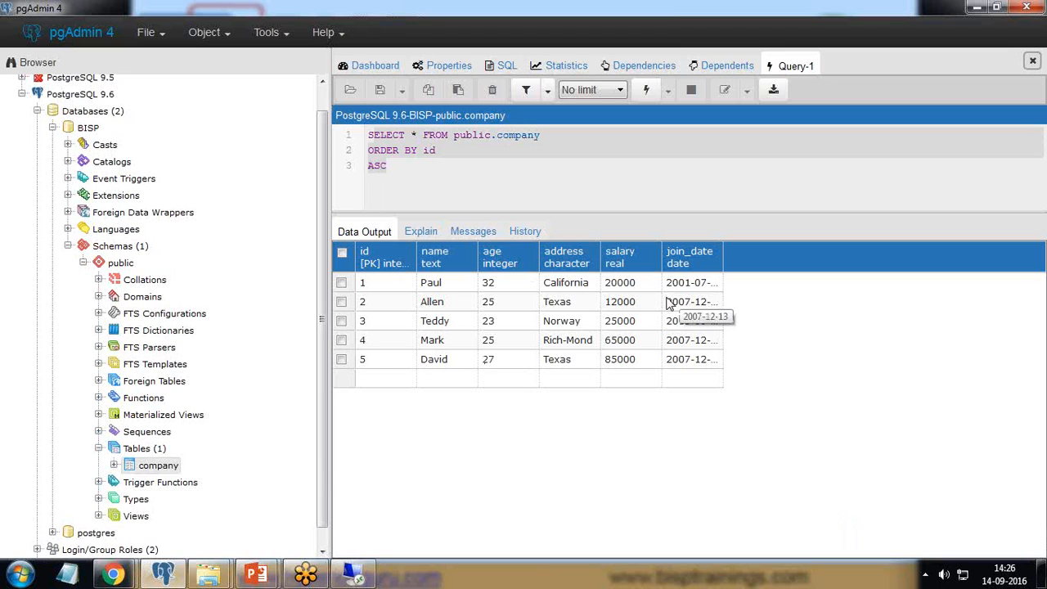
click(454, 169)
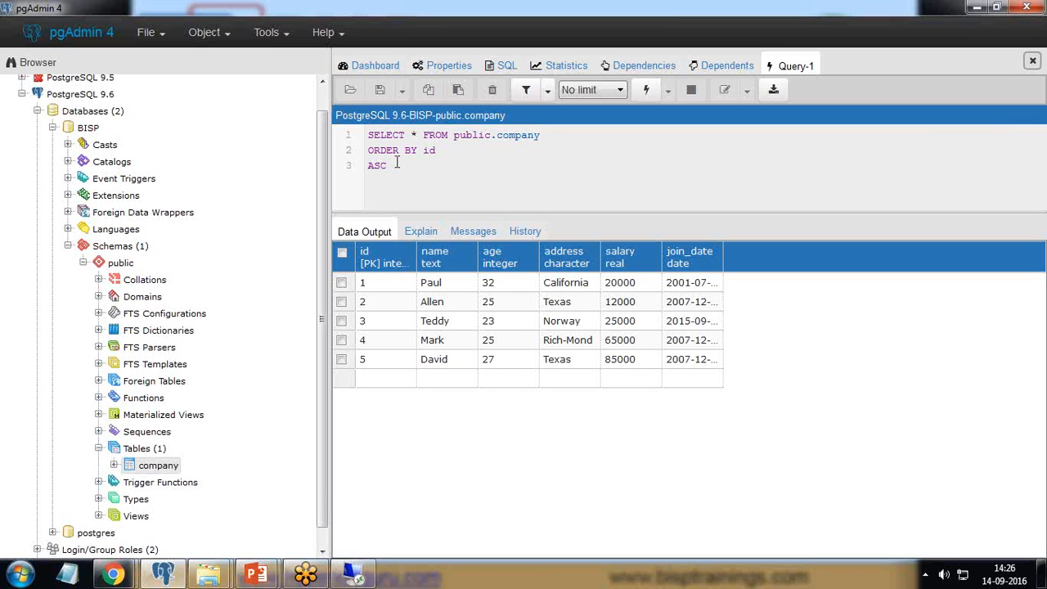
drag(398, 167, 342, 170)
key(ctrl+a)
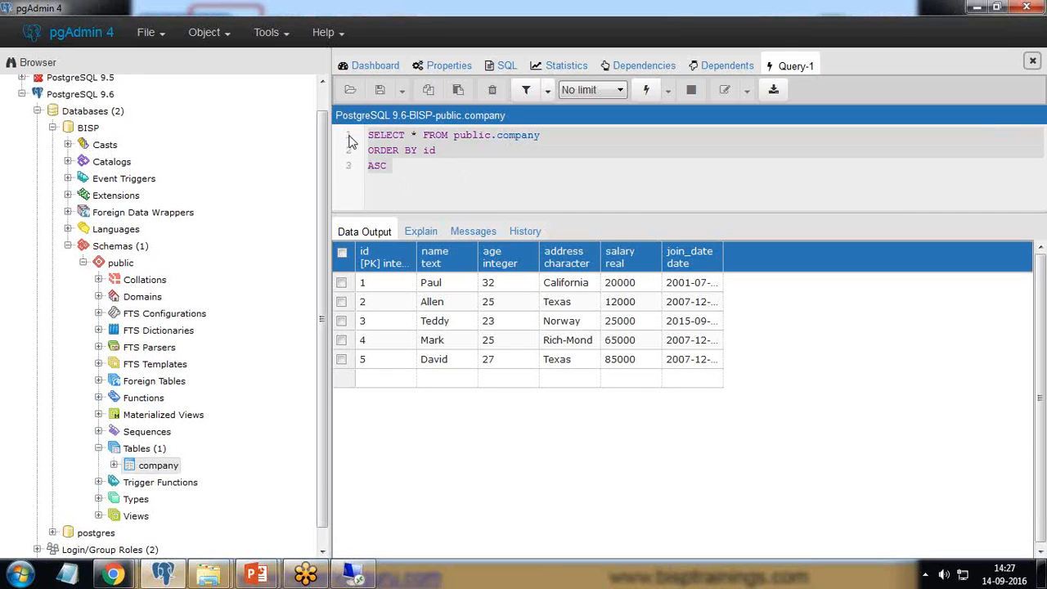
- Generate a SELECT script for the company table in a new query editor
right_click(164, 472)
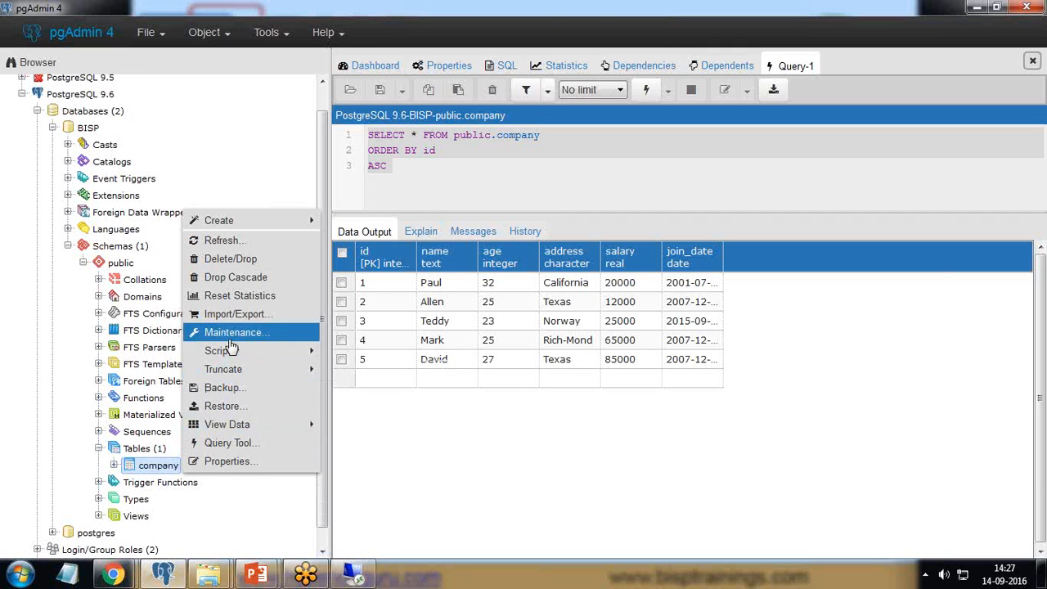
mouse_move(233, 350)
click(372, 407)
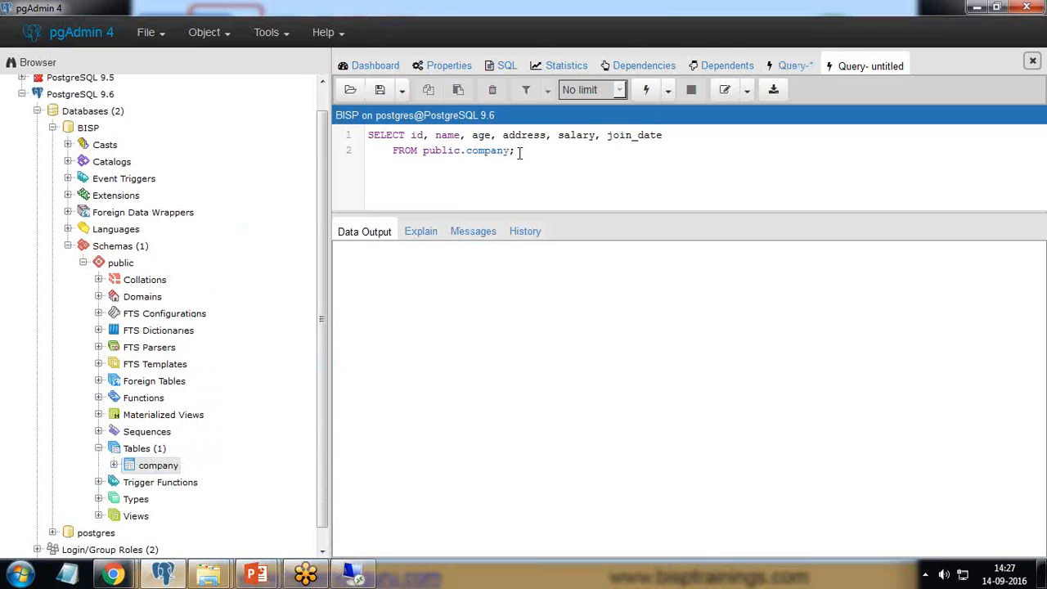
- Replace the generated script with "select * from company" and execute it
key(ctrl+a)
key(BackSpace)
text(select * from )
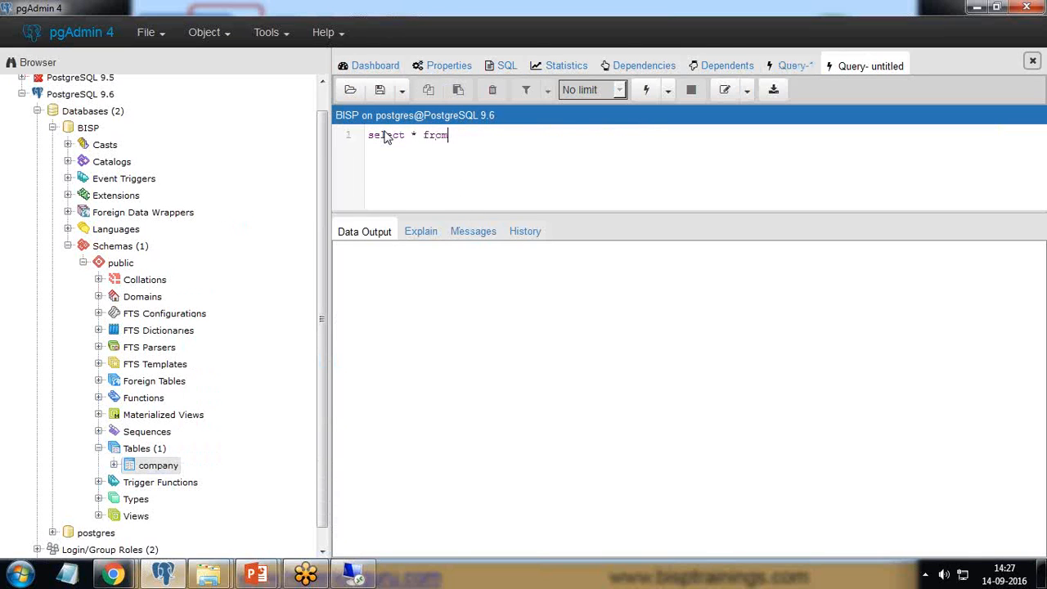
text(company)
drag(503, 136, 347, 139)
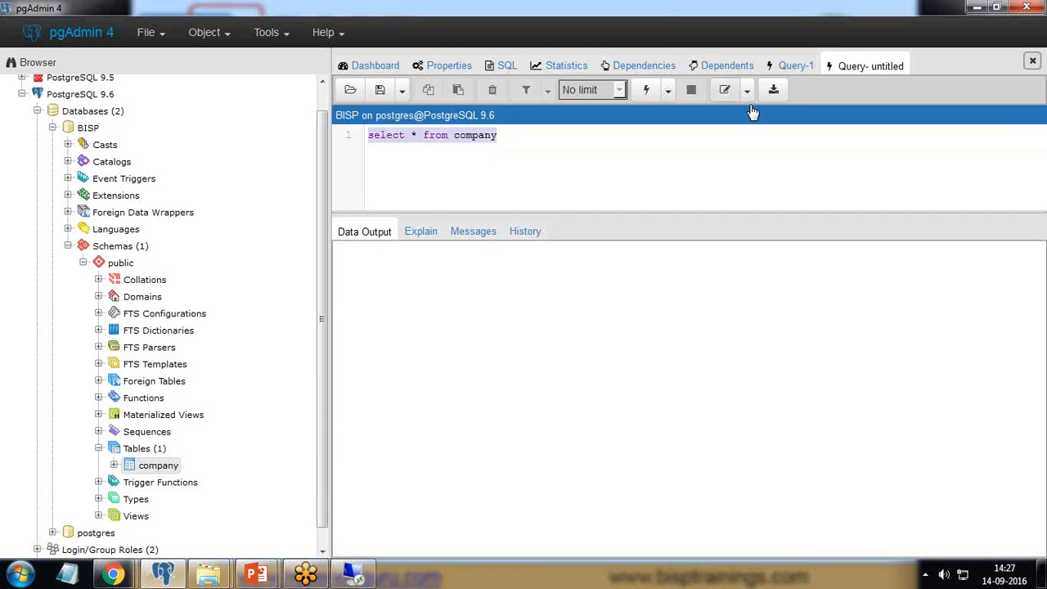
click(646, 90)
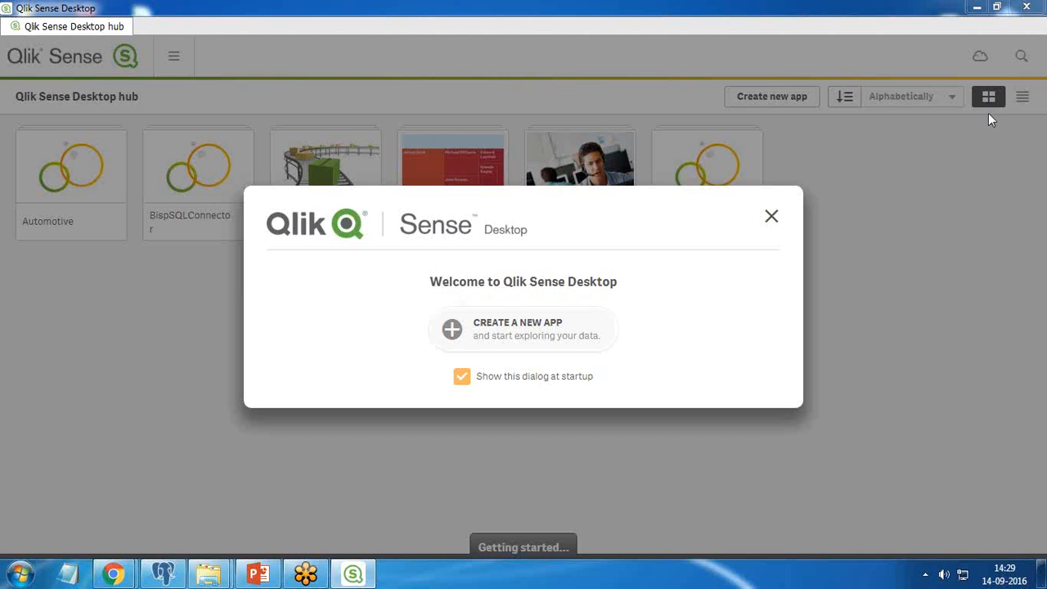
- Create a new app named BispPostgreSql in Qlik Sense Desktop and open it
click(454, 335)
text(Bi)
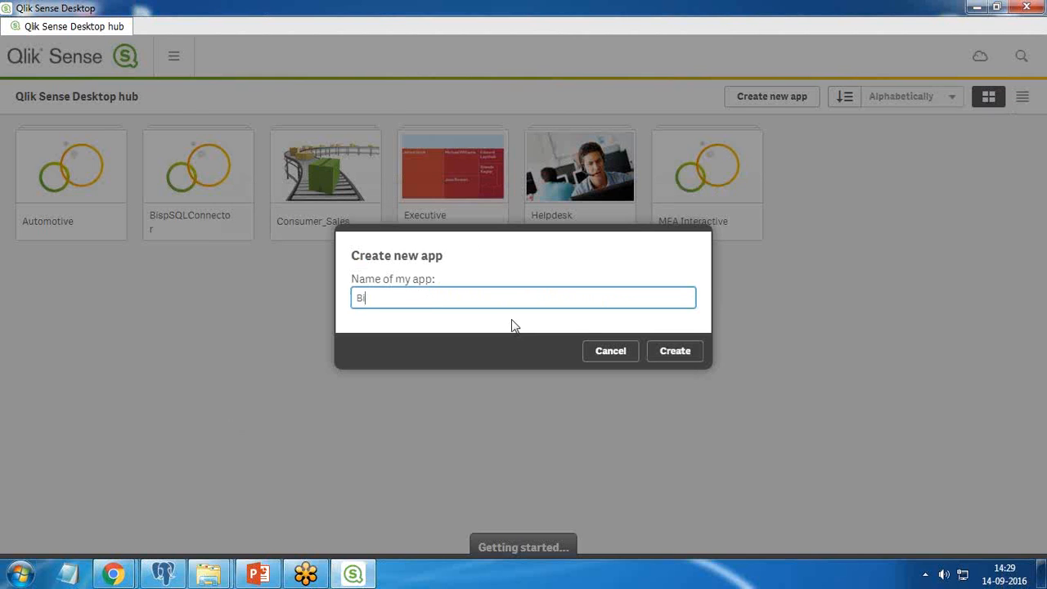
text(spPostgreSql)
click(682, 360)
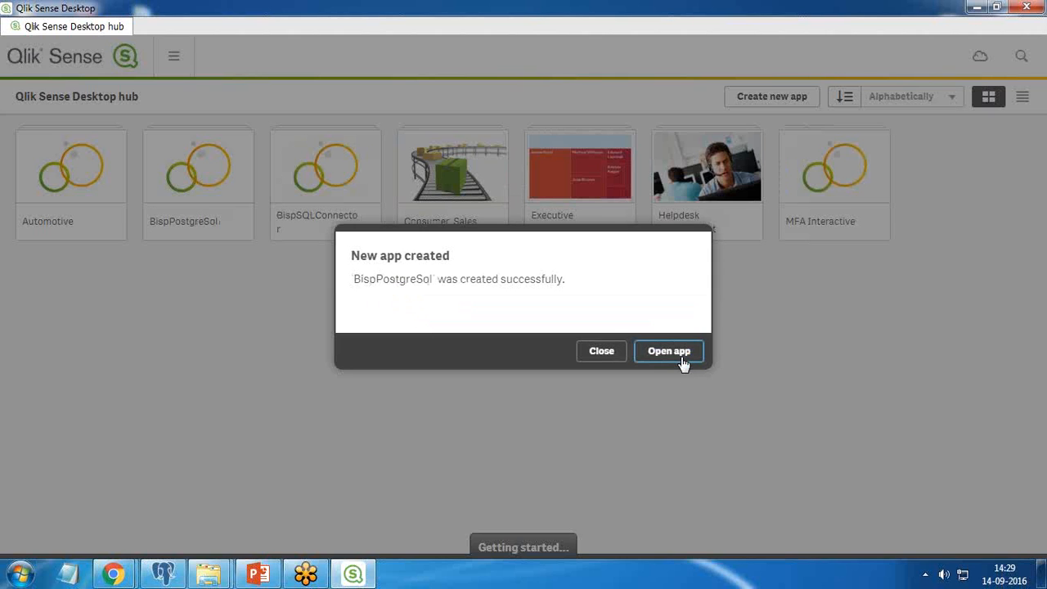
click(659, 354)
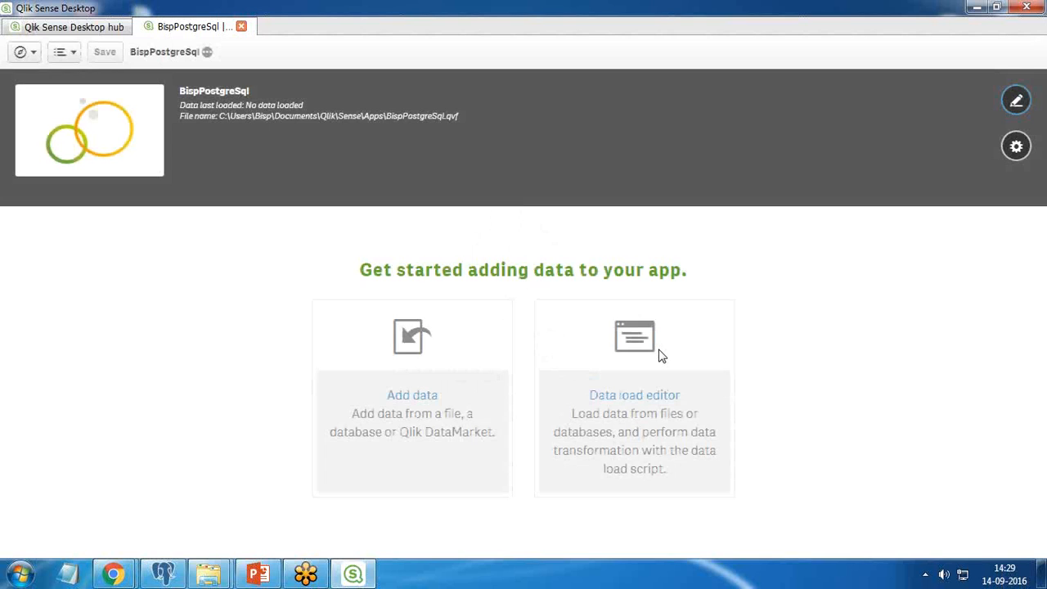
- Start adding data to the app by opening a new PostgreSQL connection form
click(405, 366)
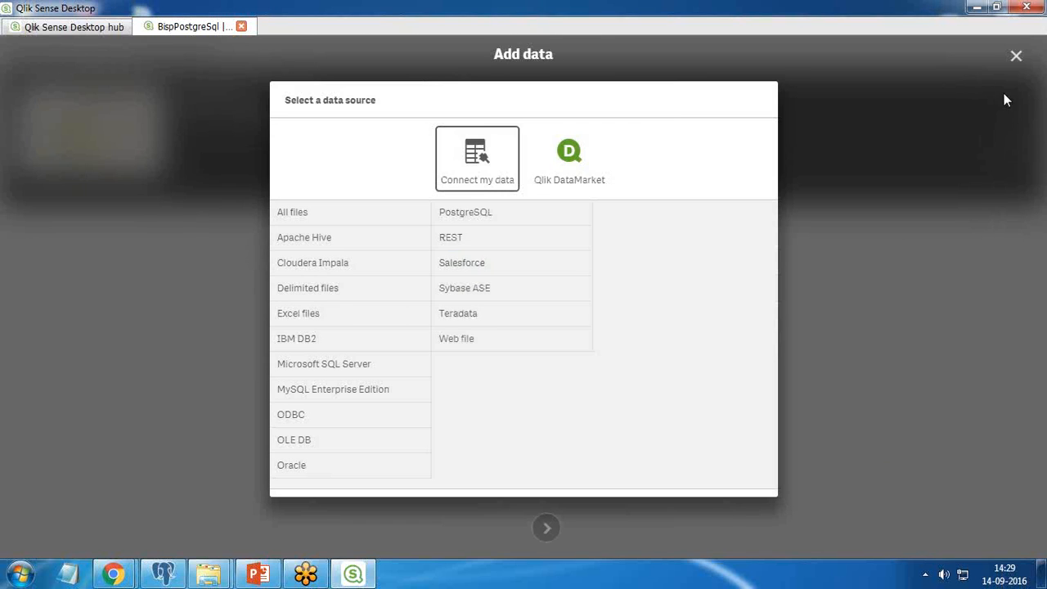
click(466, 217)
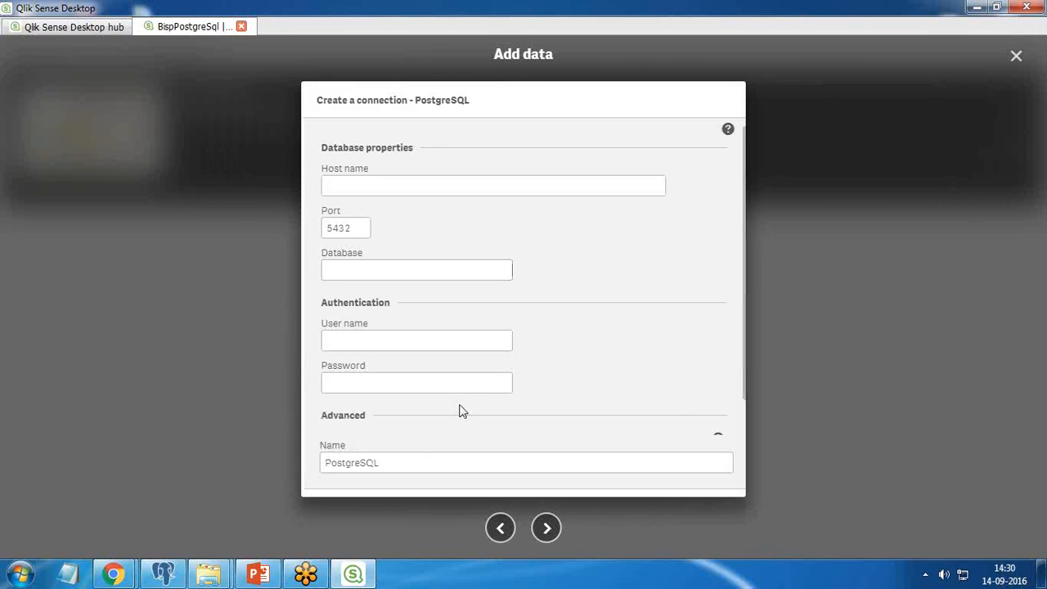
click(369, 189)
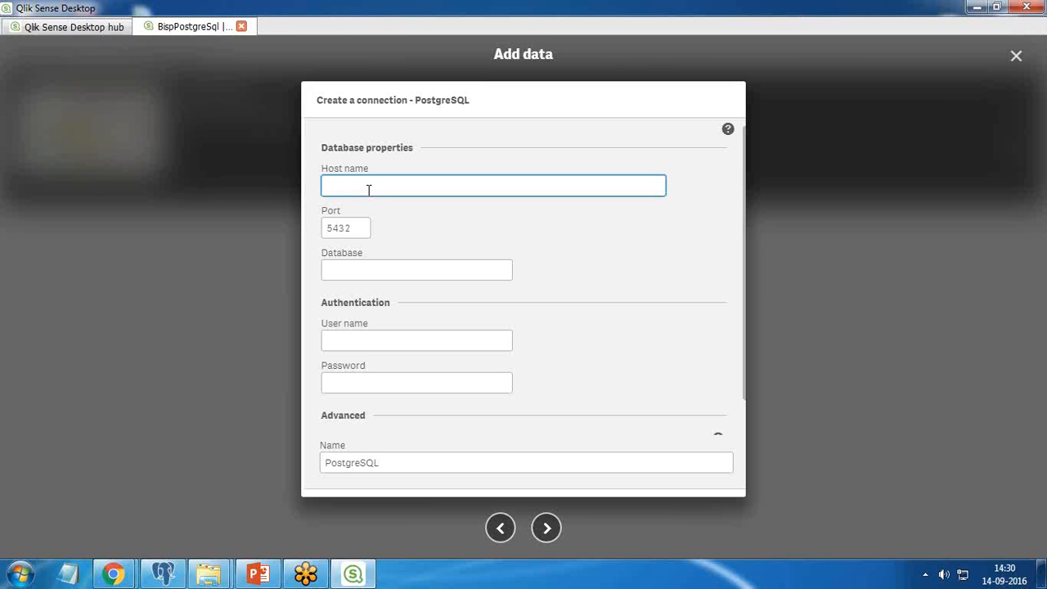
- Switch to pgAdmin 4 and look up the host name and port in the PostgreSQL 9.6 server's connection properties
click(163, 572)
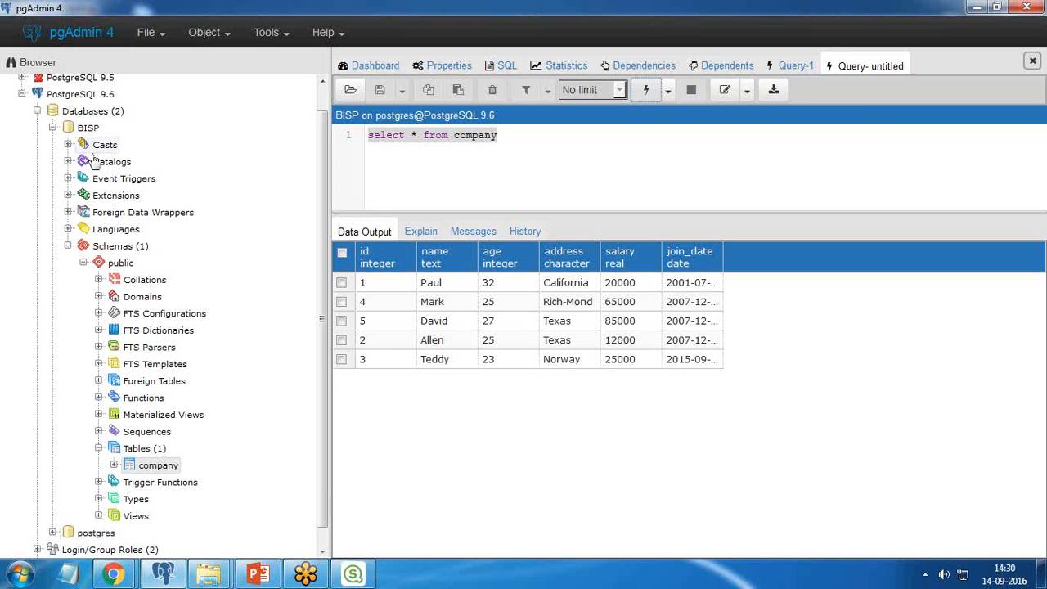
right_click(82, 112)
right_click(80, 96)
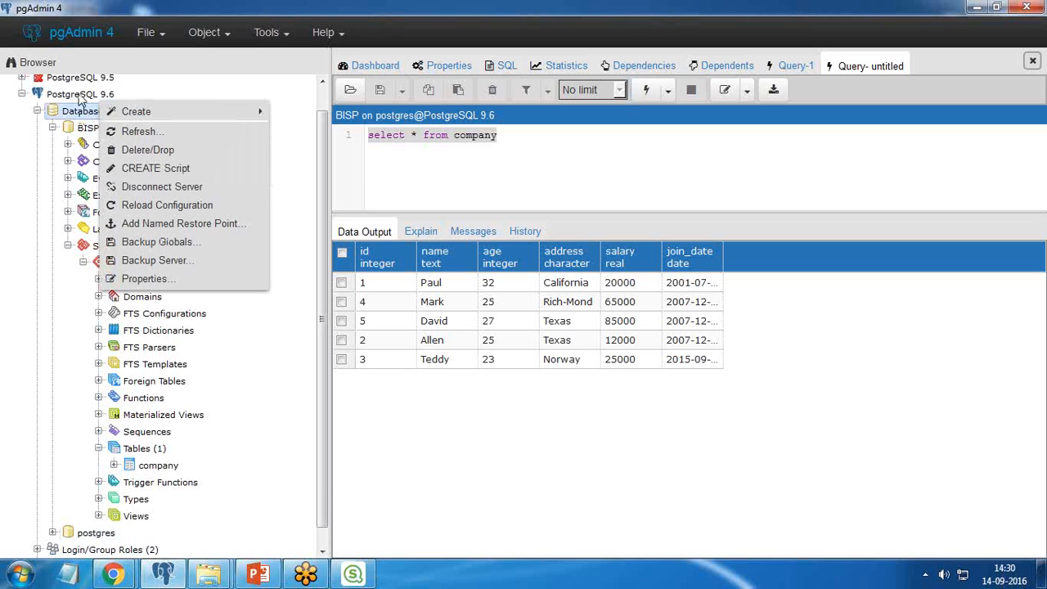
click(148, 279)
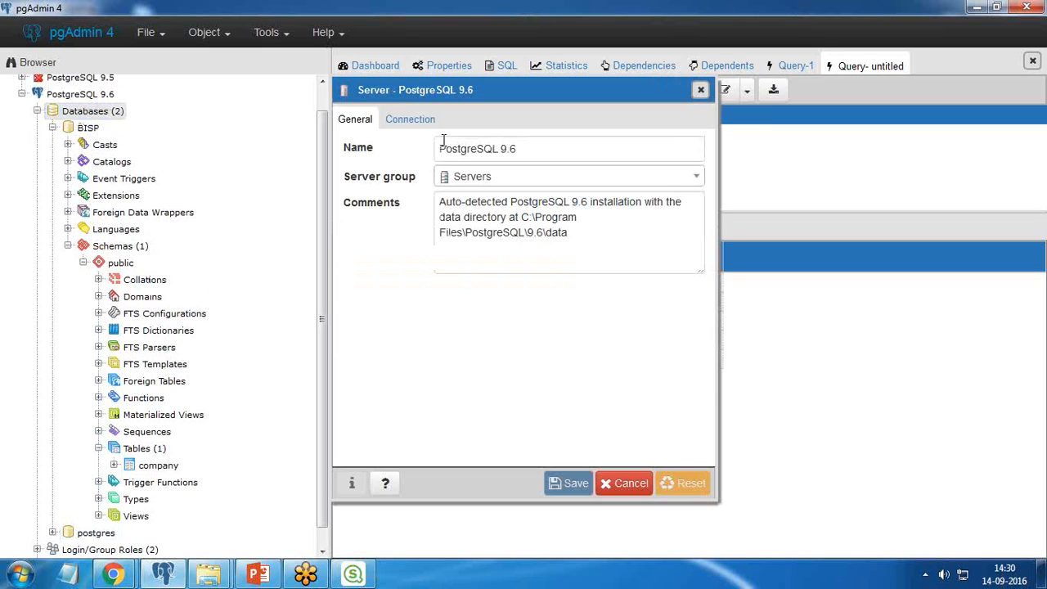
click(412, 120)
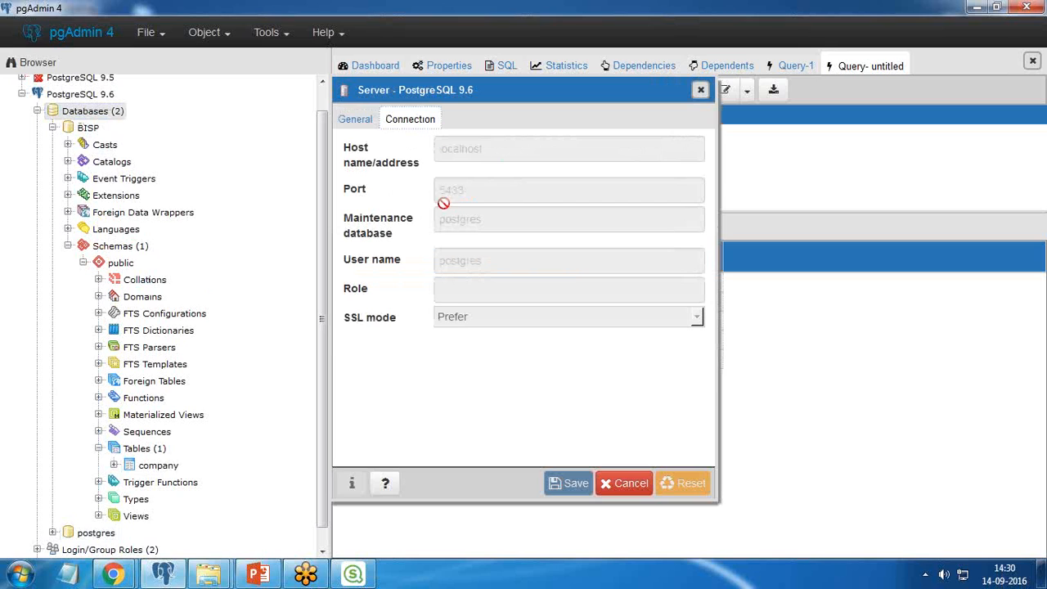
click(701, 90)
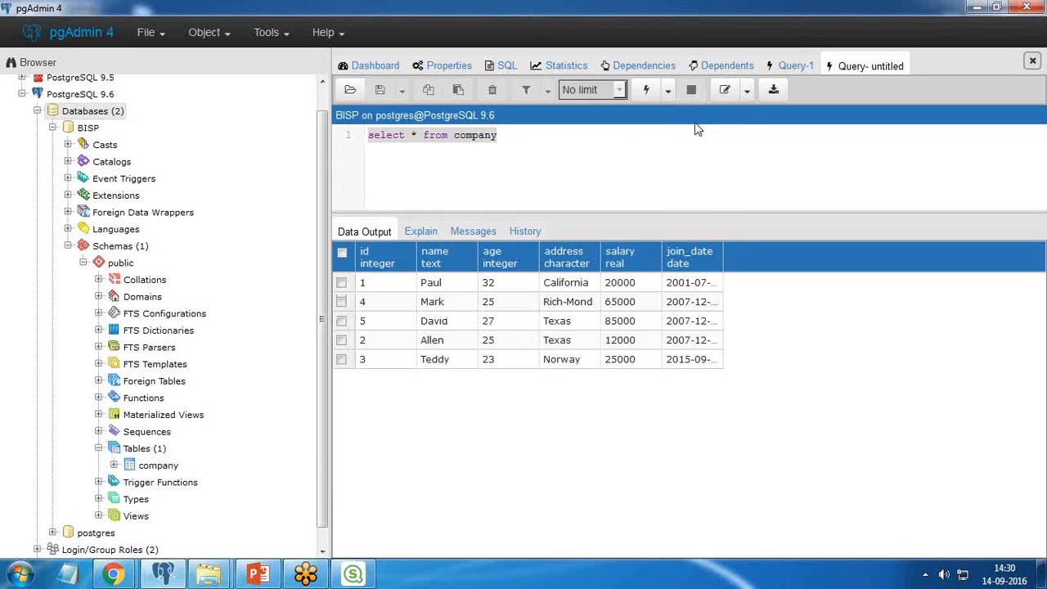
- Switch back to Qlik Sense and set the connection's host name to localhost and port to 5433
click(353, 575)
click(374, 188)
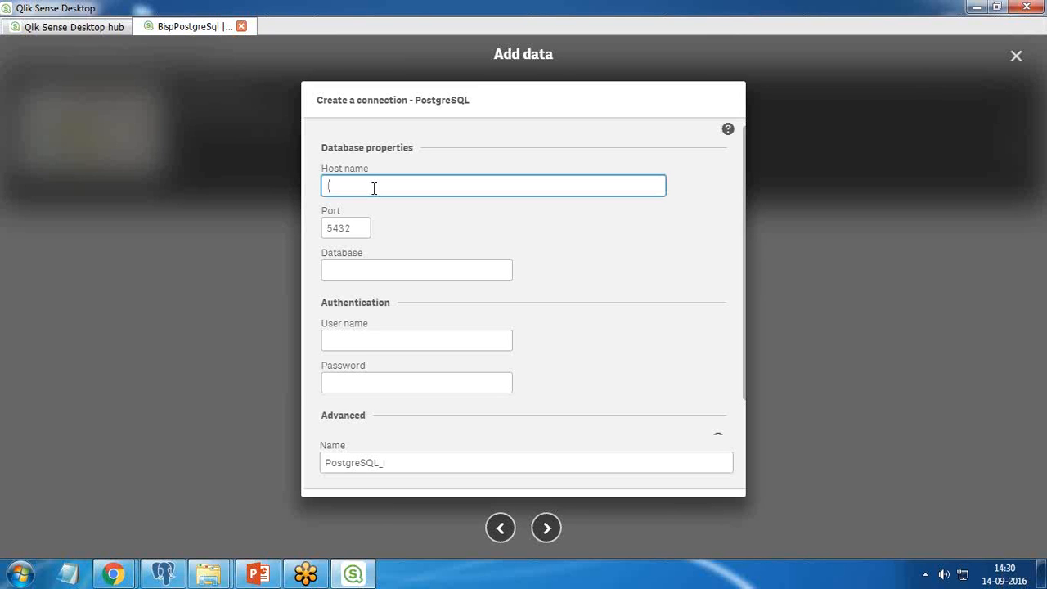
text(localhost)
key(Tab)
text(543)
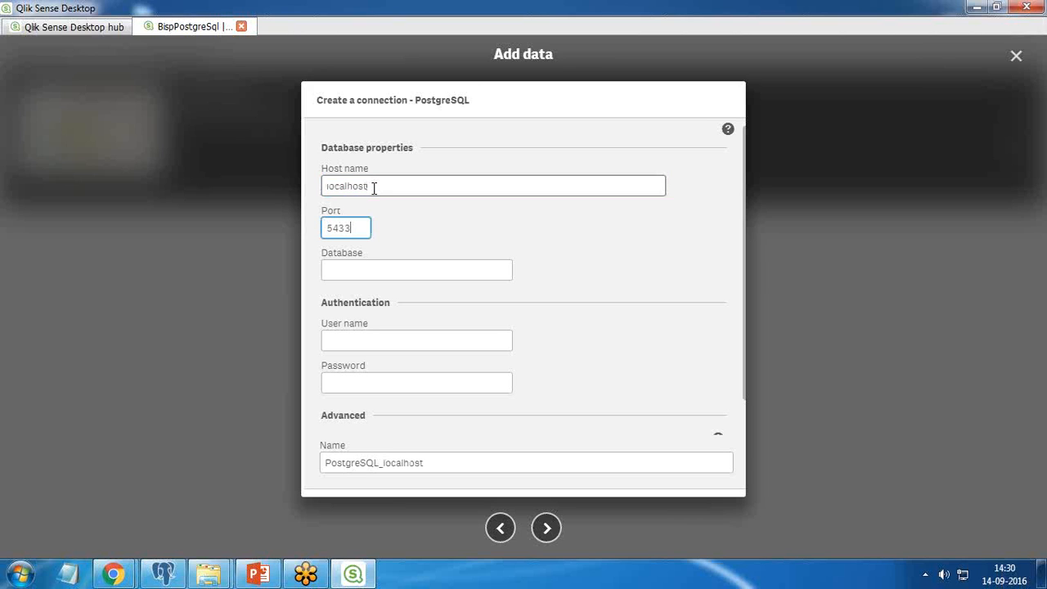
- Set the connection's database to BISP and fill in the user name postgres with its account password
click(366, 268)
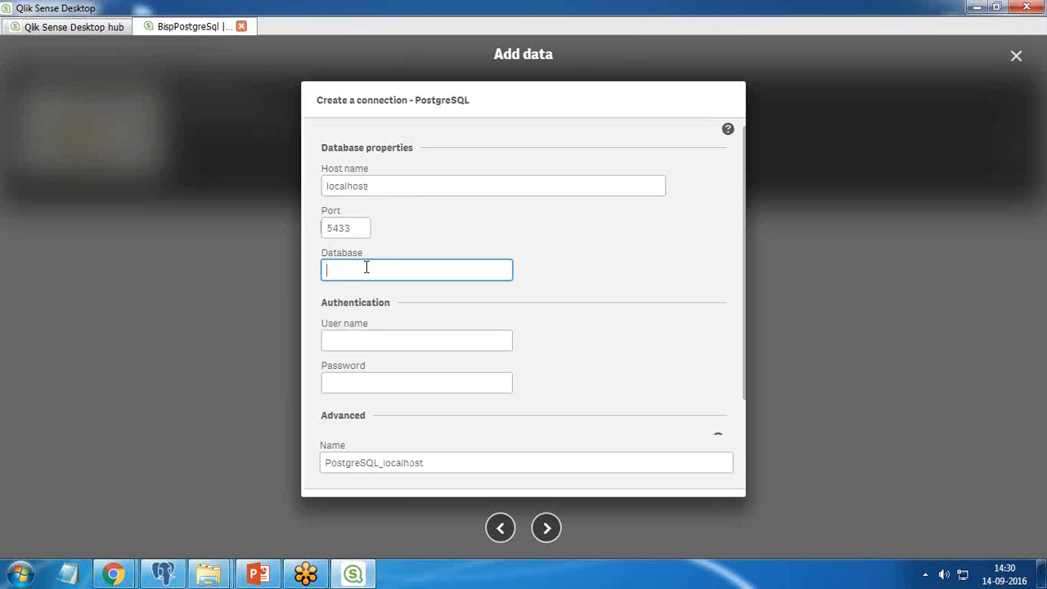
key(alt+Tab)
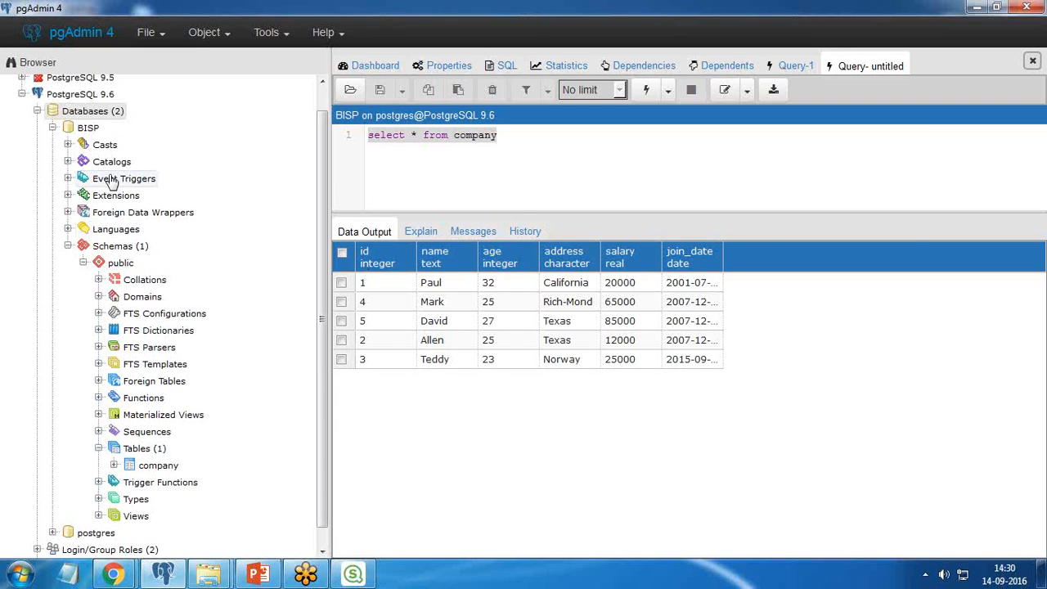
key(alt+Tab)
click(372, 338)
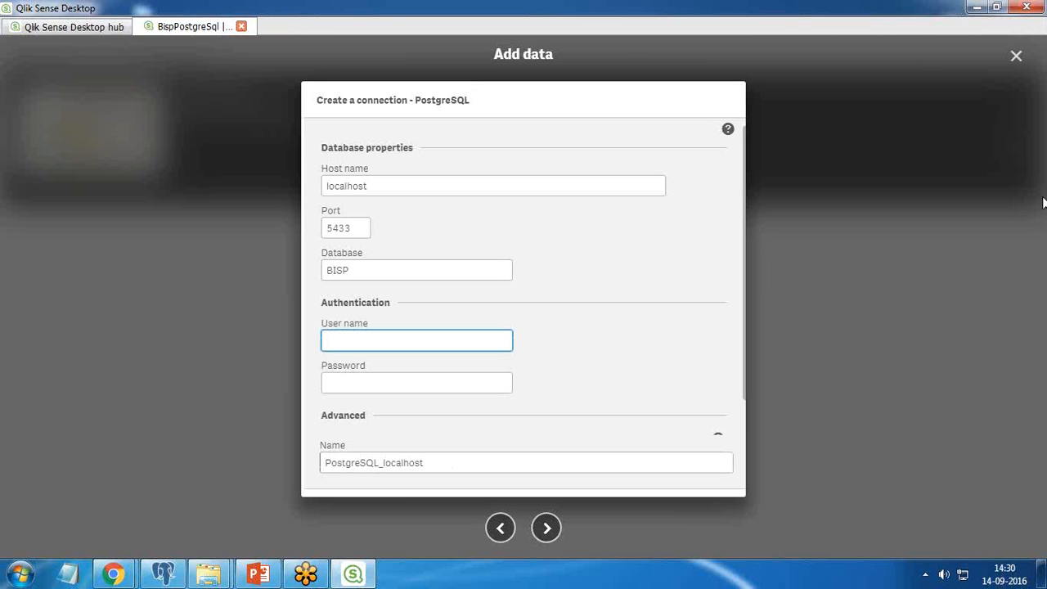
key(alt+Tab)
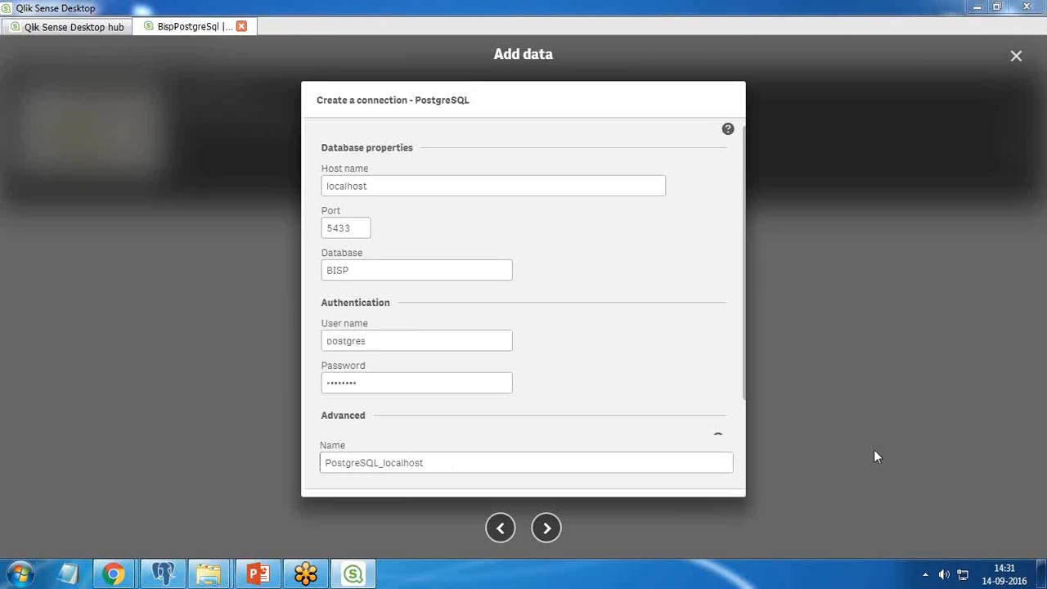
drag(372, 348, 313, 345)
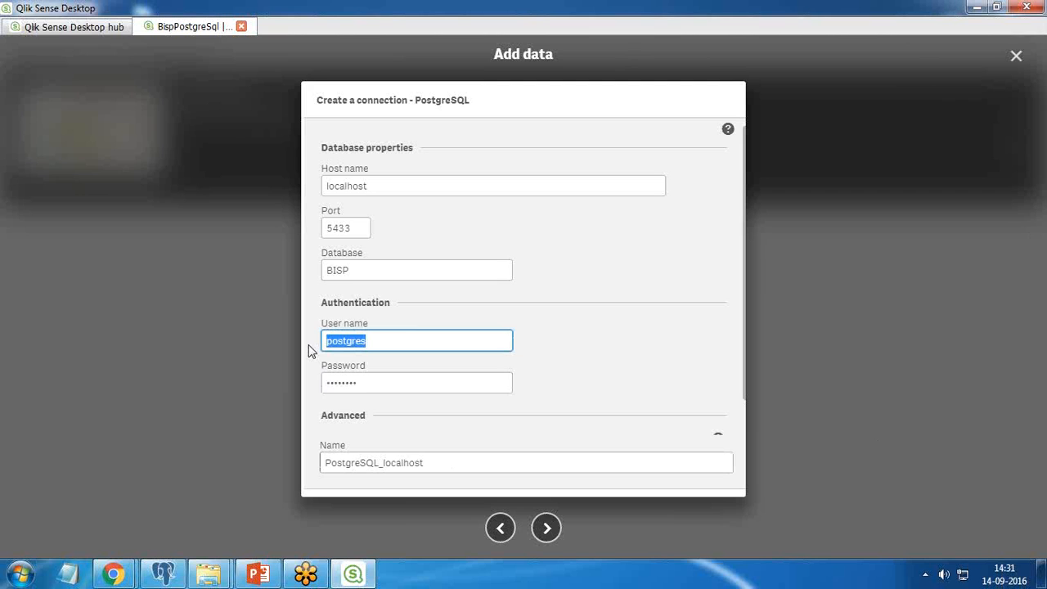
drag(374, 384, 292, 386)
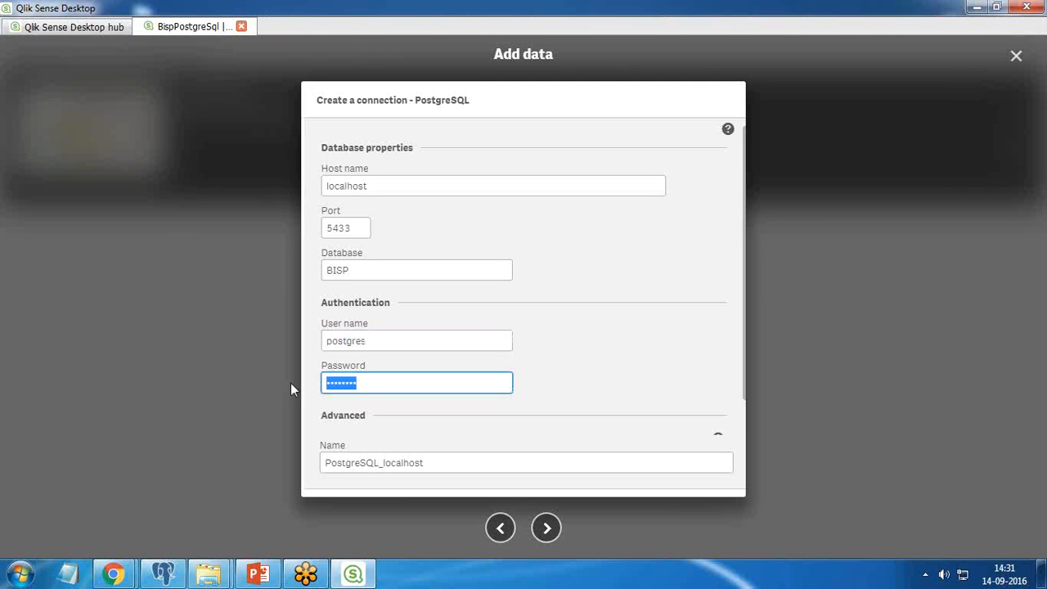
- Switch to pgAdmin 4 and reconnect to the PostgreSQL 9.6 server by entering the postgres user's password
click(163, 574)
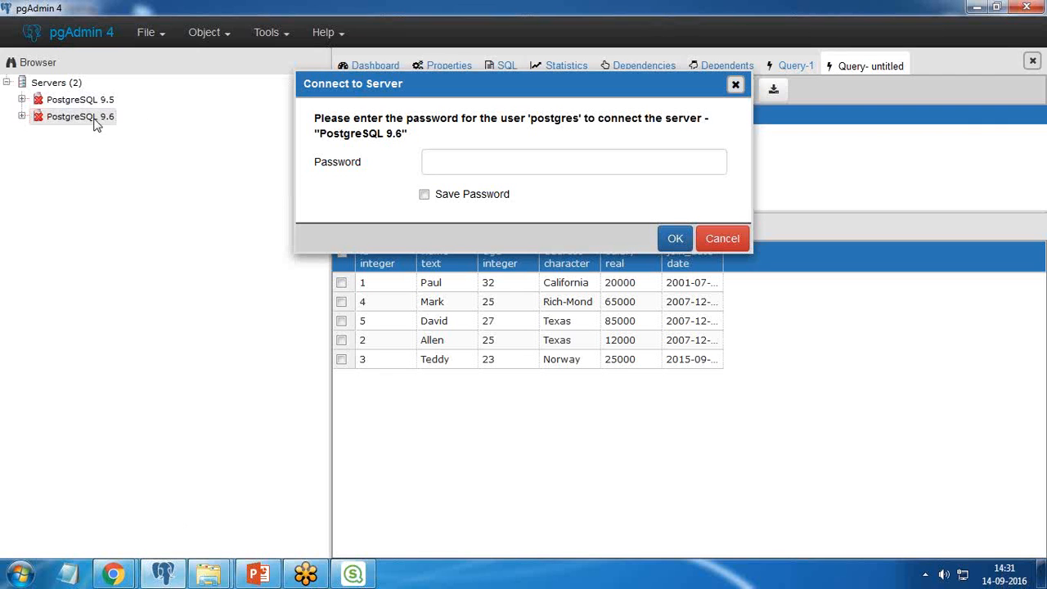
drag(528, 118, 577, 121)
click(461, 166)
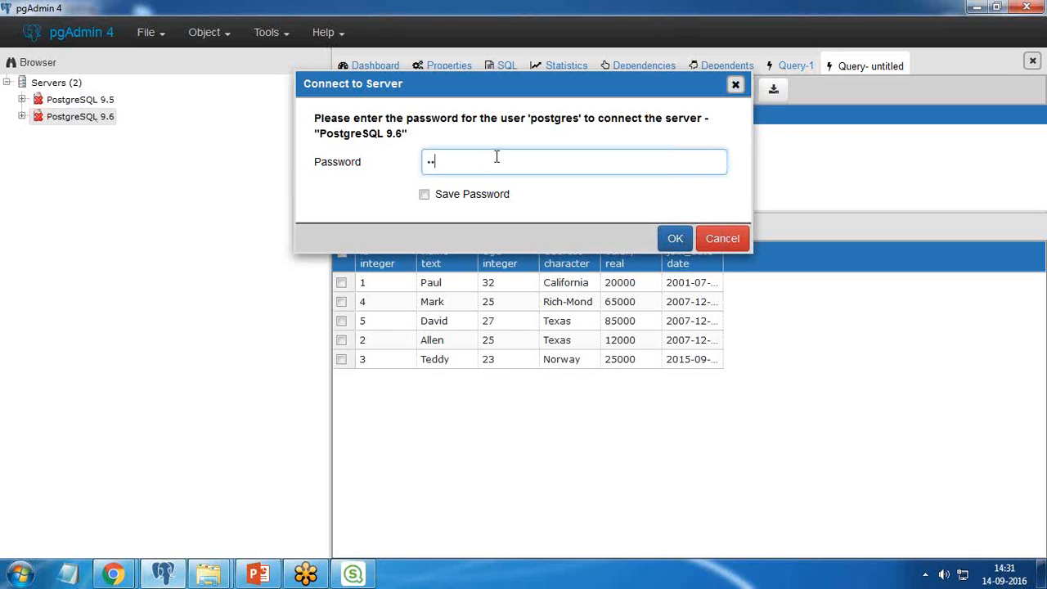
key(Return)
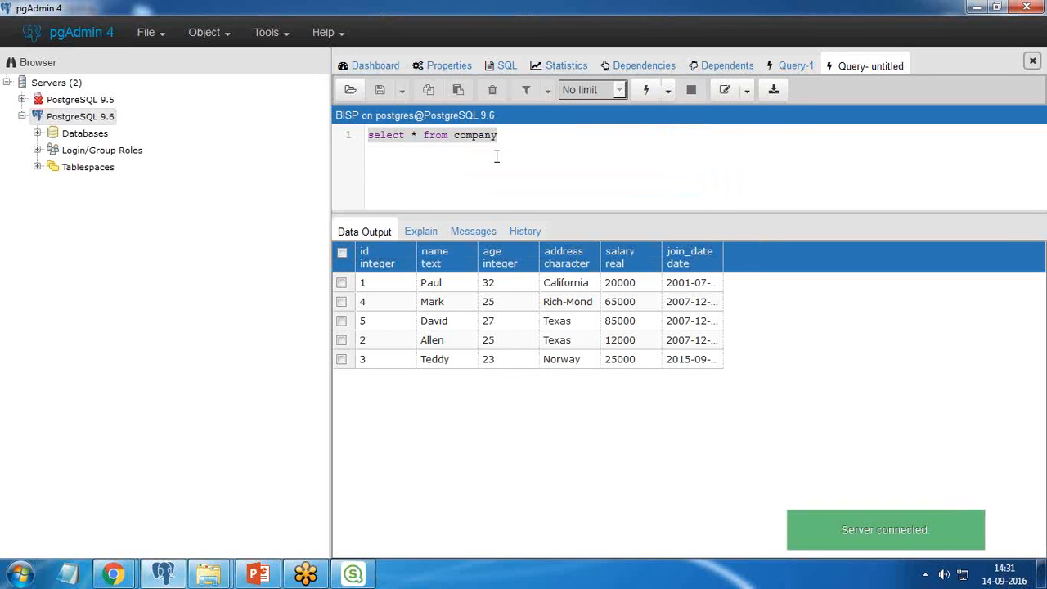
- Expand the PostgreSQL 9.6 server's databases and connect to the BISP database
click(37, 133)
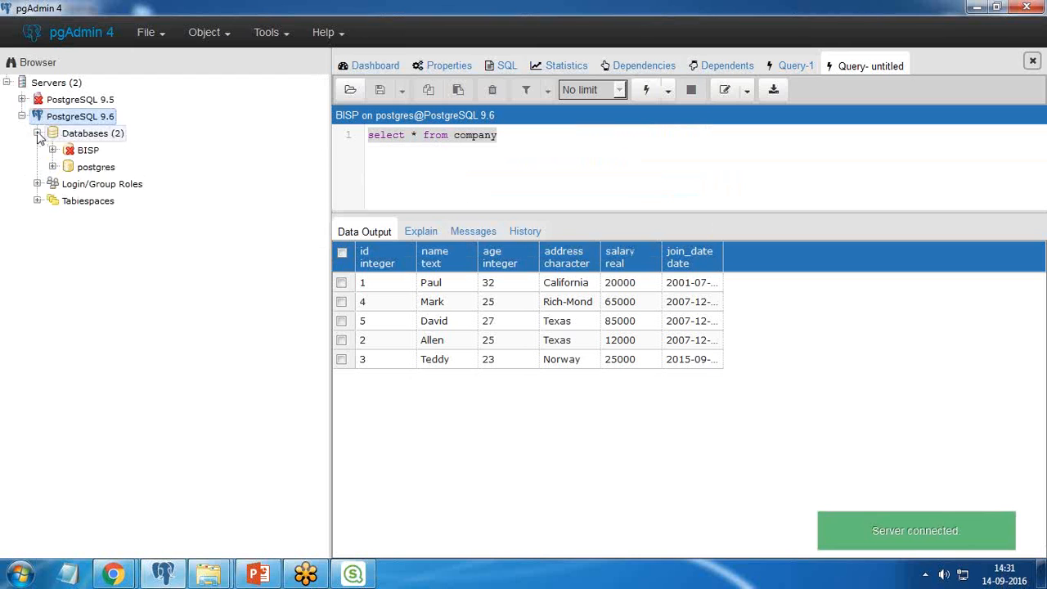
right_click(78, 149)
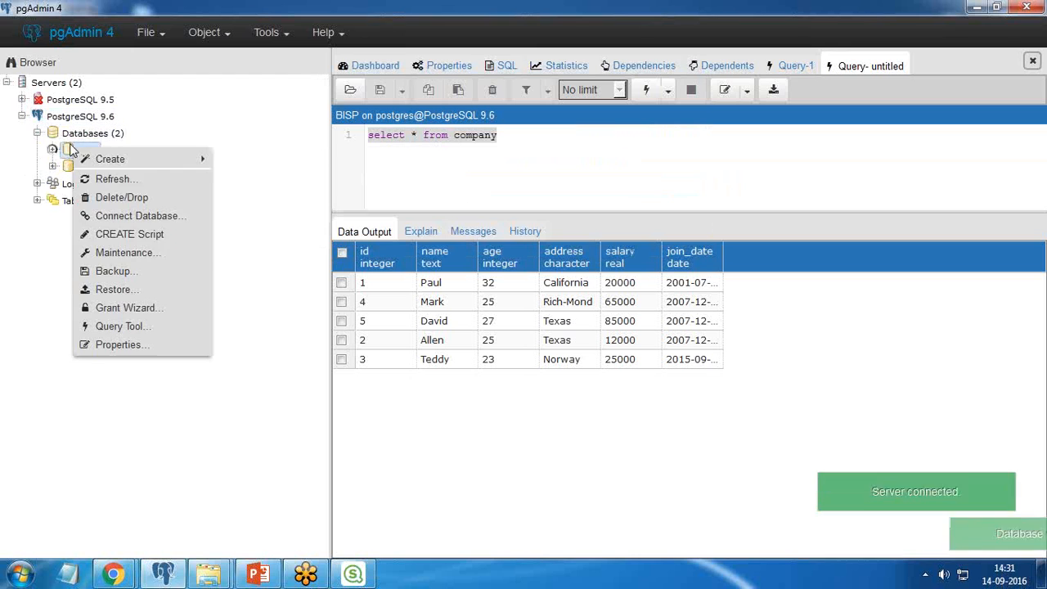
click(121, 217)
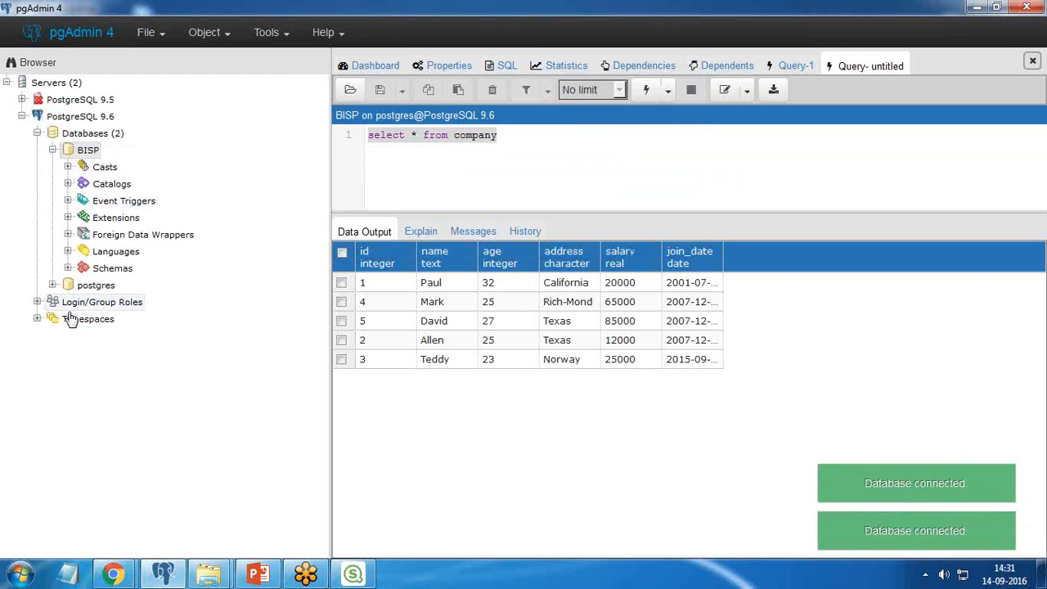
- Switch back to Qlik Sense, create the PostgreSQL connection and choose public as the owner of the data
click(354, 575)
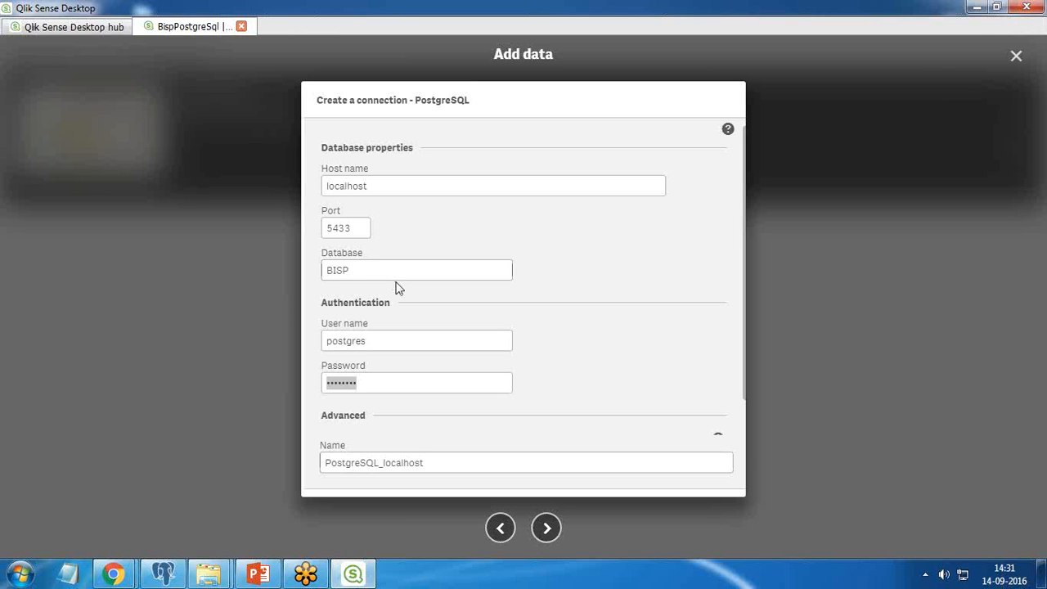
click(564, 511)
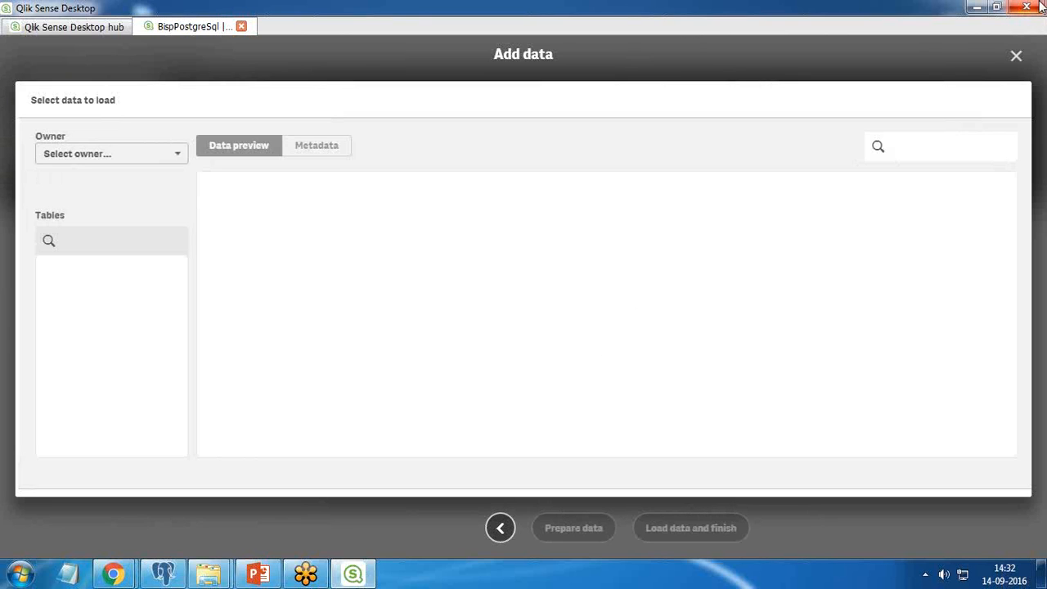
click(170, 154)
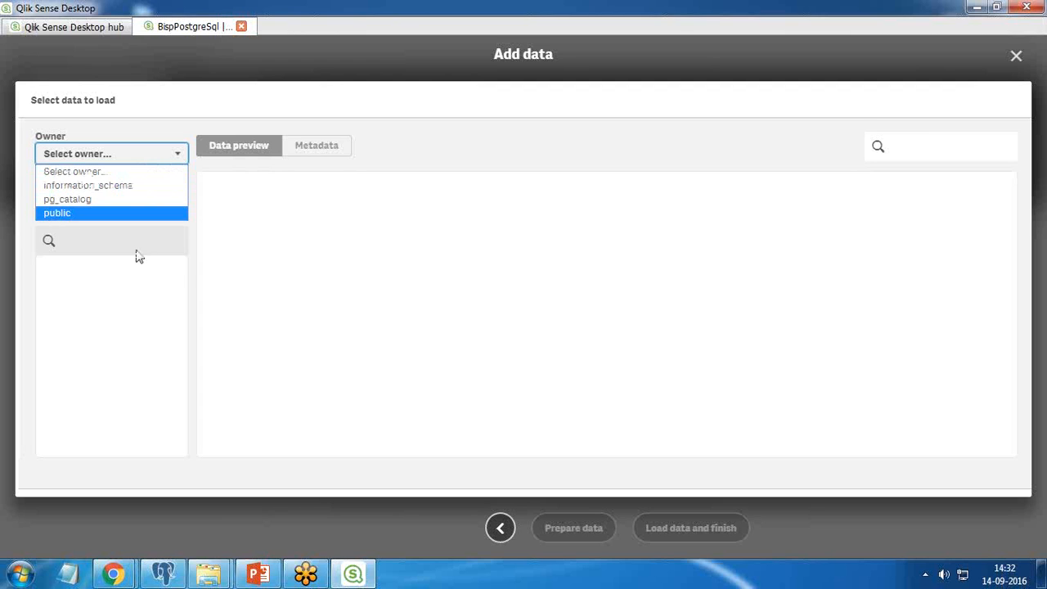
click(92, 188)
click(98, 157)
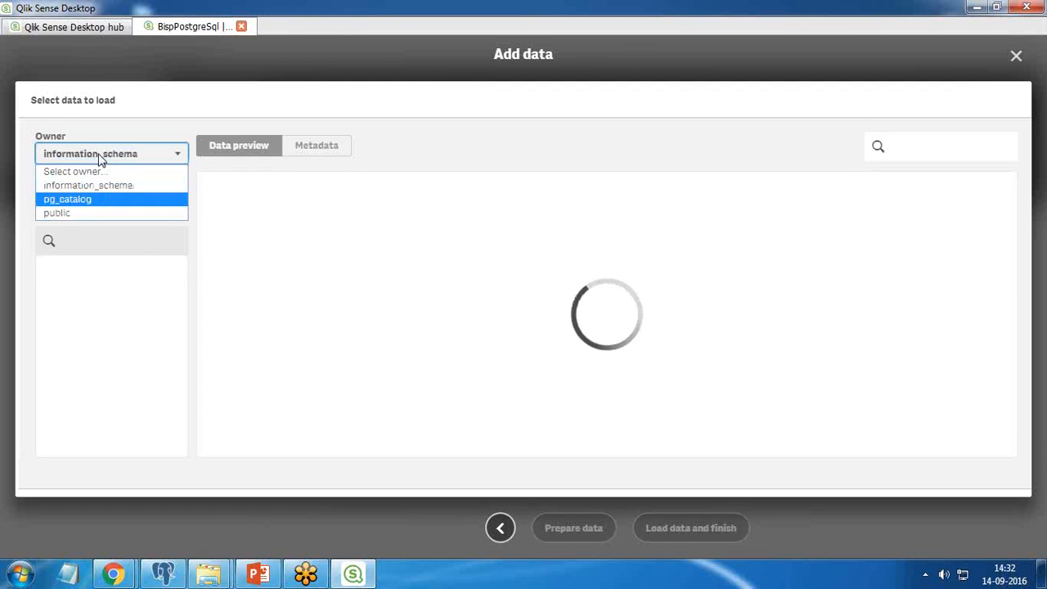
click(77, 211)
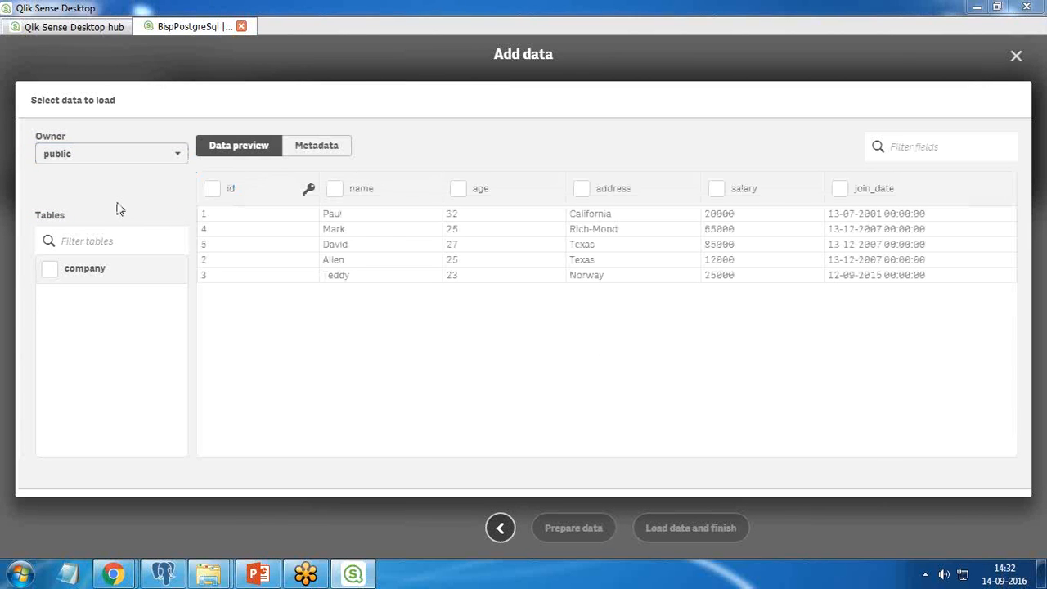
- Select the company table with all its fields and load the data into the app
click(49, 271)
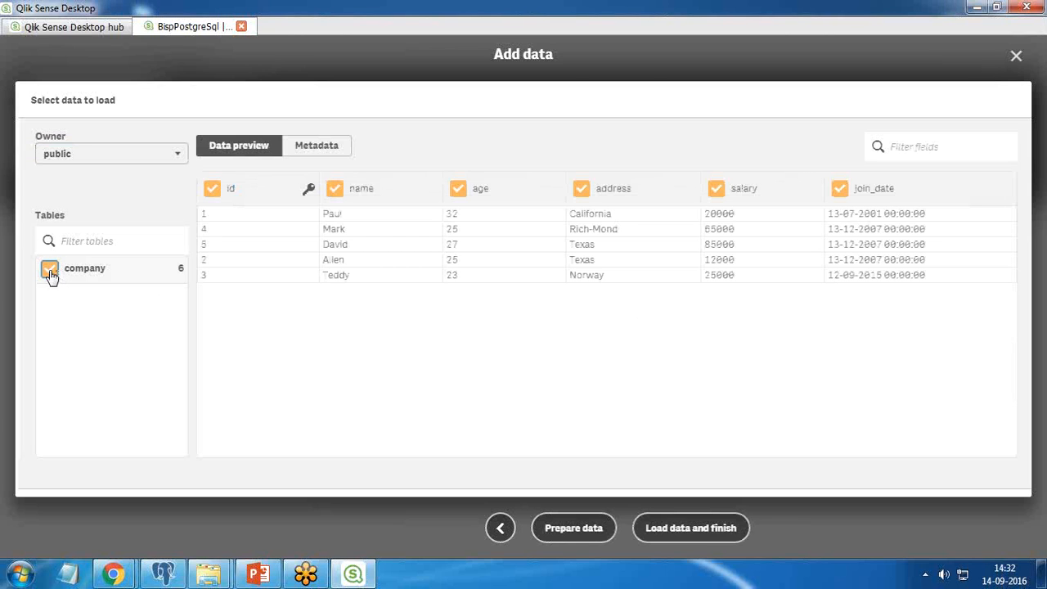
click(49, 273)
click(50, 274)
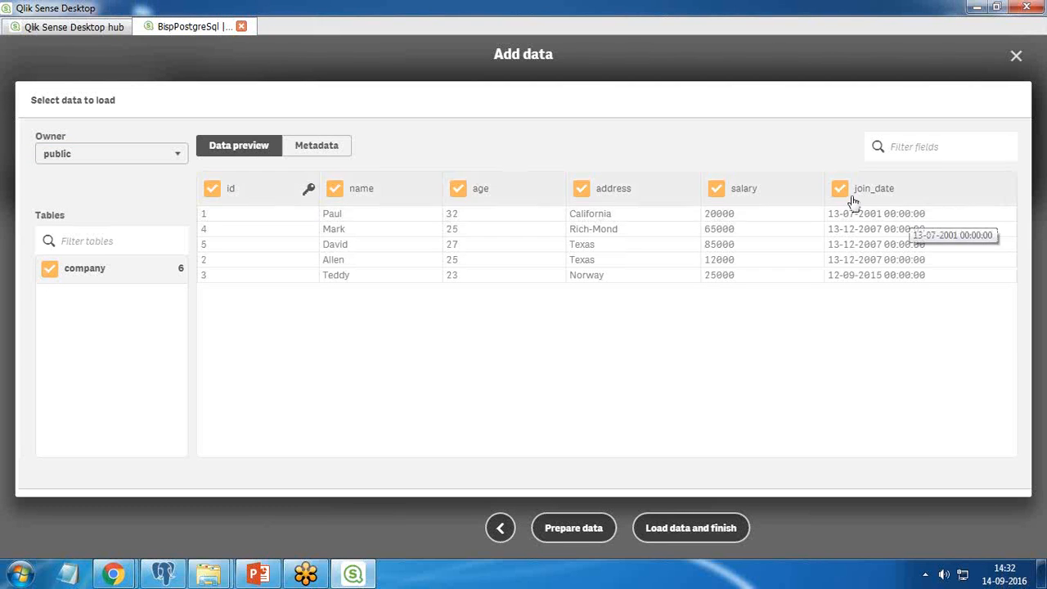
click(689, 530)
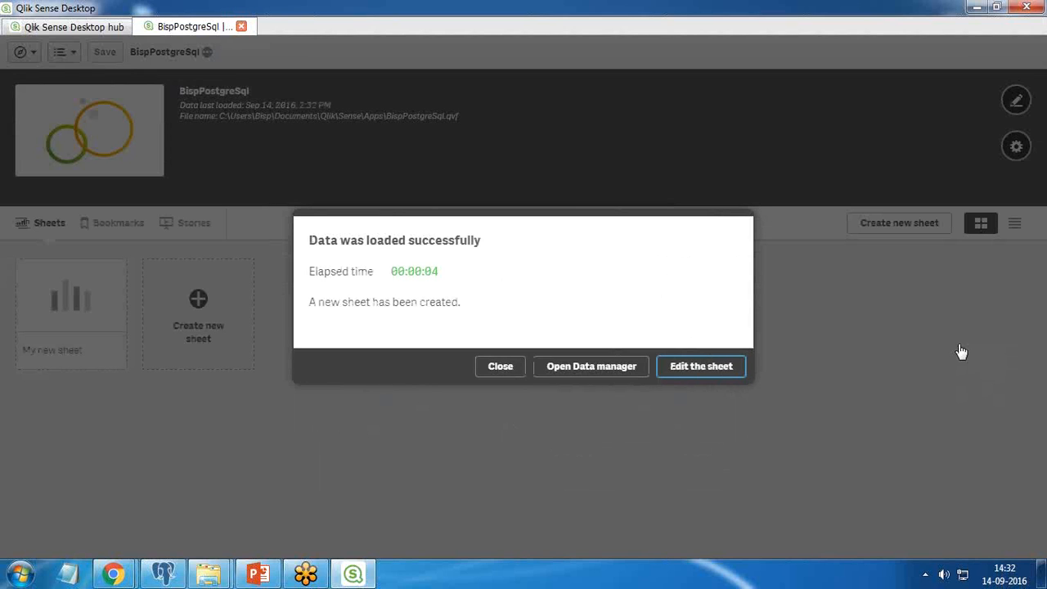
- Open the new sheet for editing and place a bar chart on it
click(703, 374)
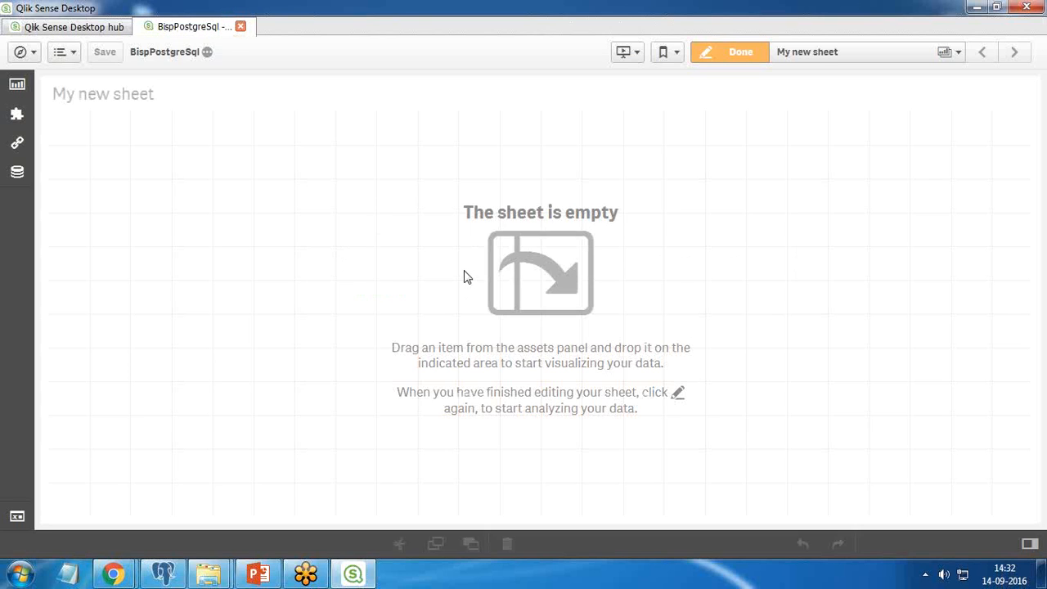
click(18, 84)
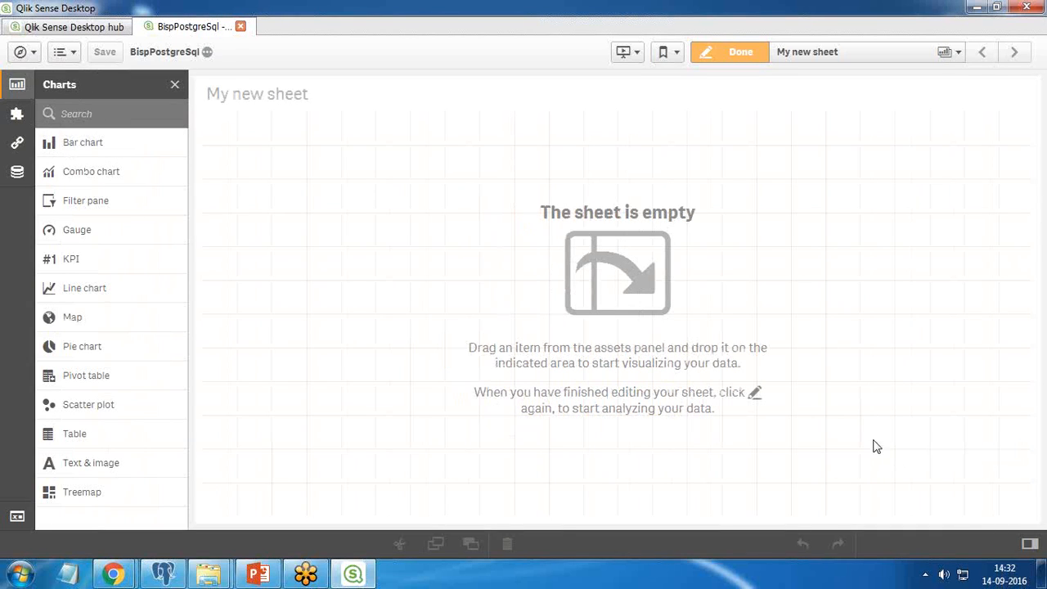
drag(77, 145, 564, 360)
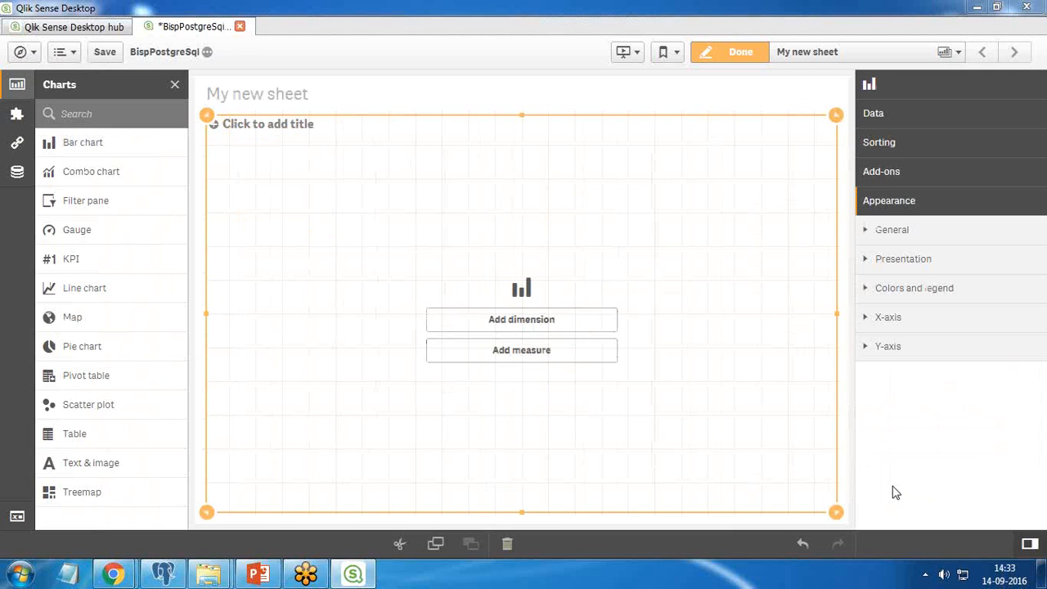
- Add name as the bar chart's dimension and Sum(salary) as its measure
click(524, 328)
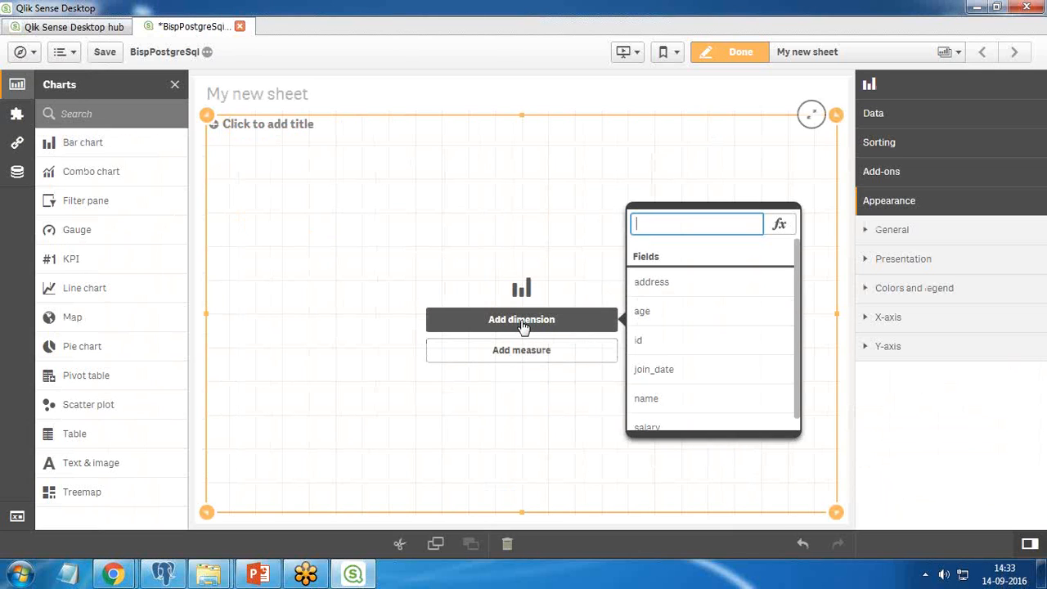
scroll(794, 344, down, 1)
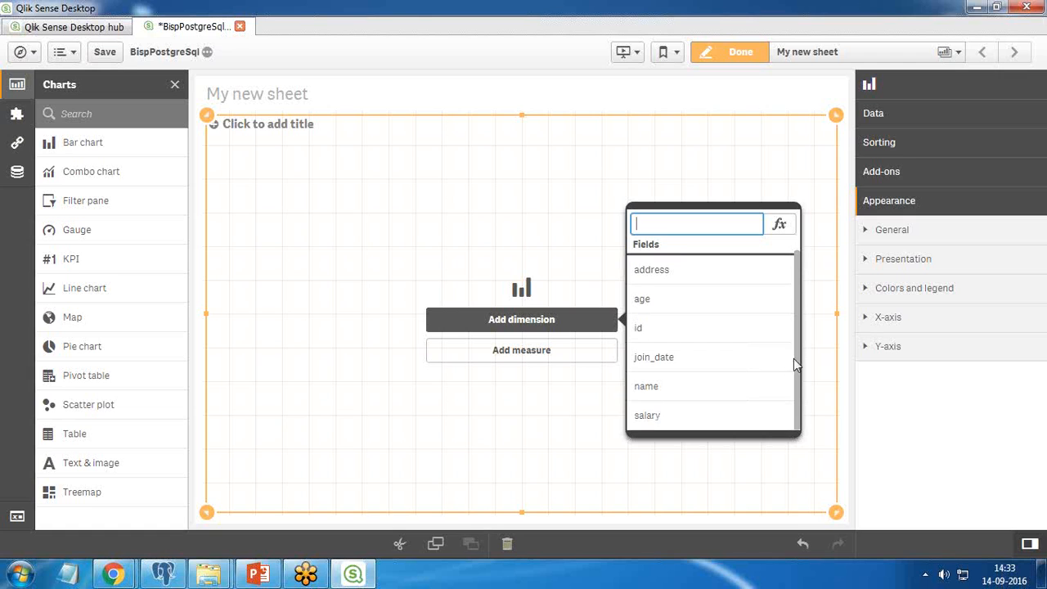
click(650, 391)
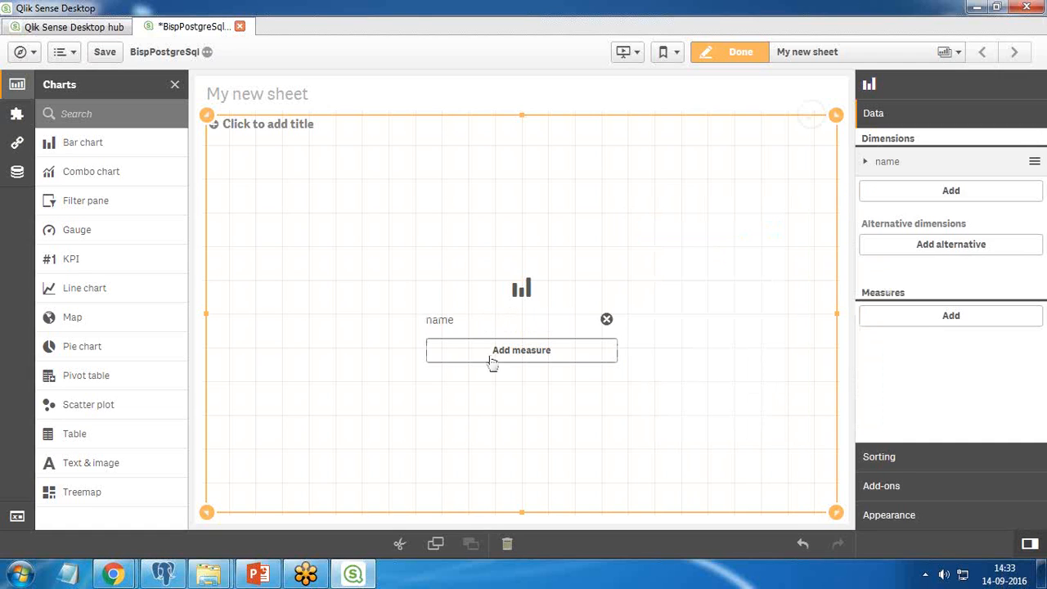
click(518, 360)
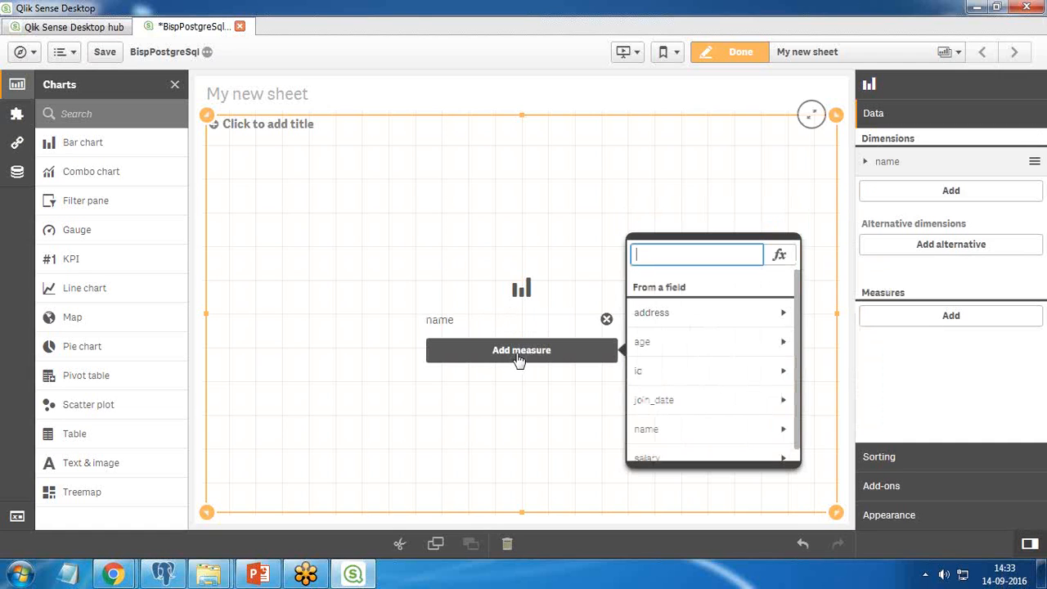
scroll(680, 444, down, 1)
click(662, 446)
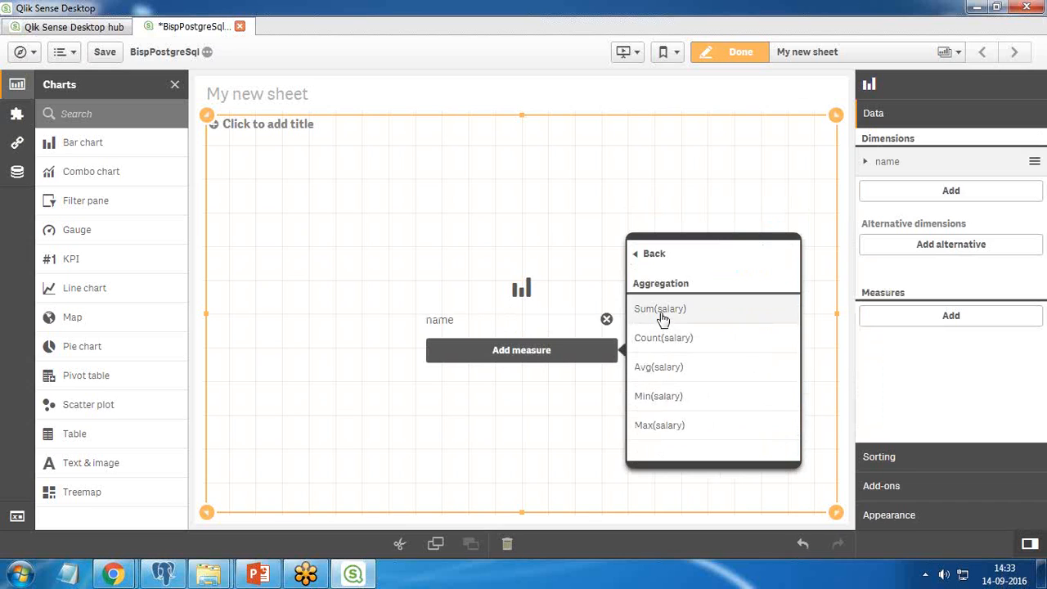
click(663, 312)
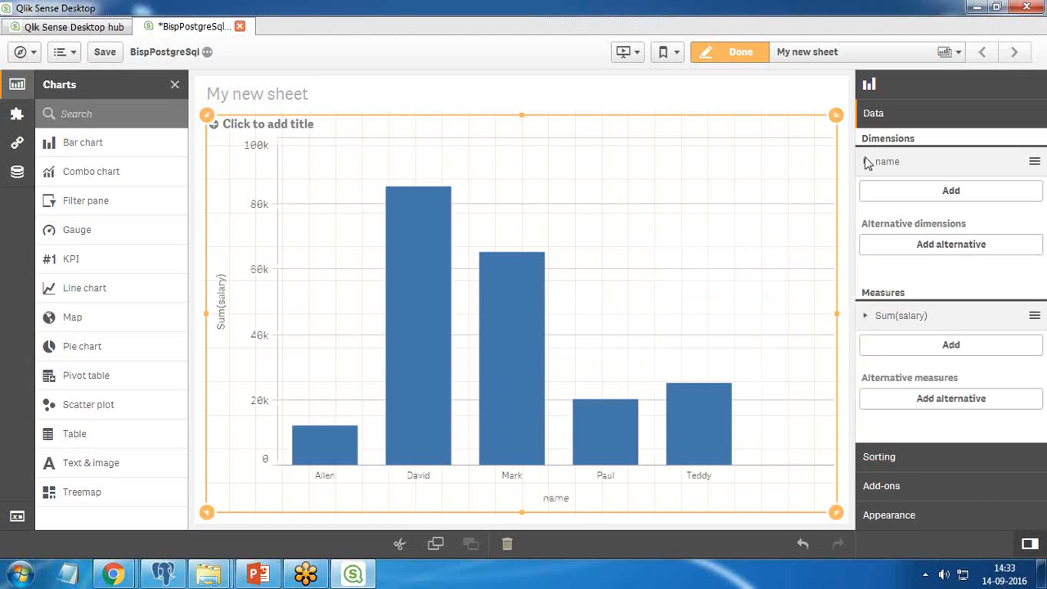